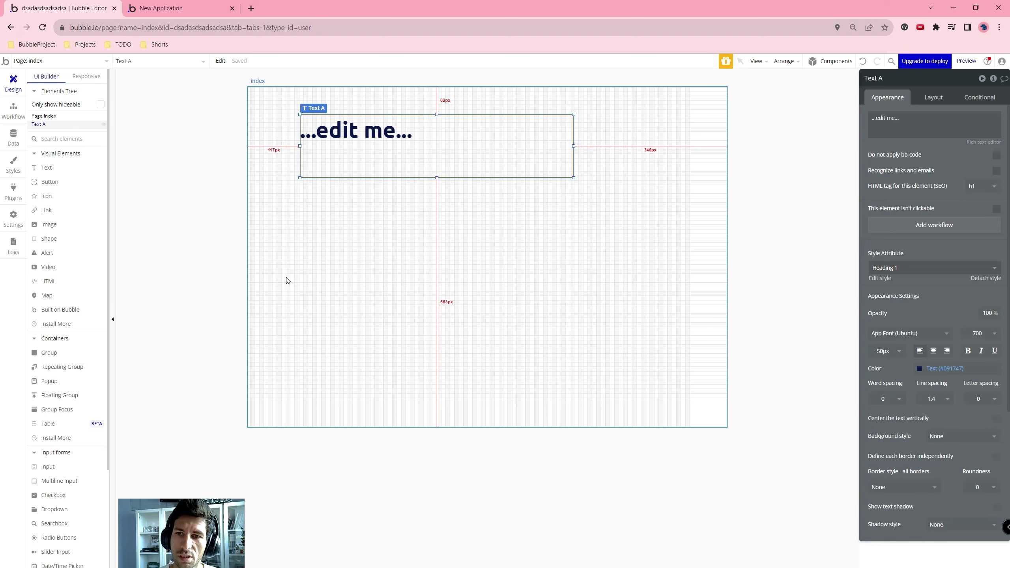
# Add a second text element below the existing heading on the page and apply the Heading 1 style to it.
pyautogui.click(46, 167)
pyautogui.moveTo(500, 275); pyautogui.dragTo(602, 278)
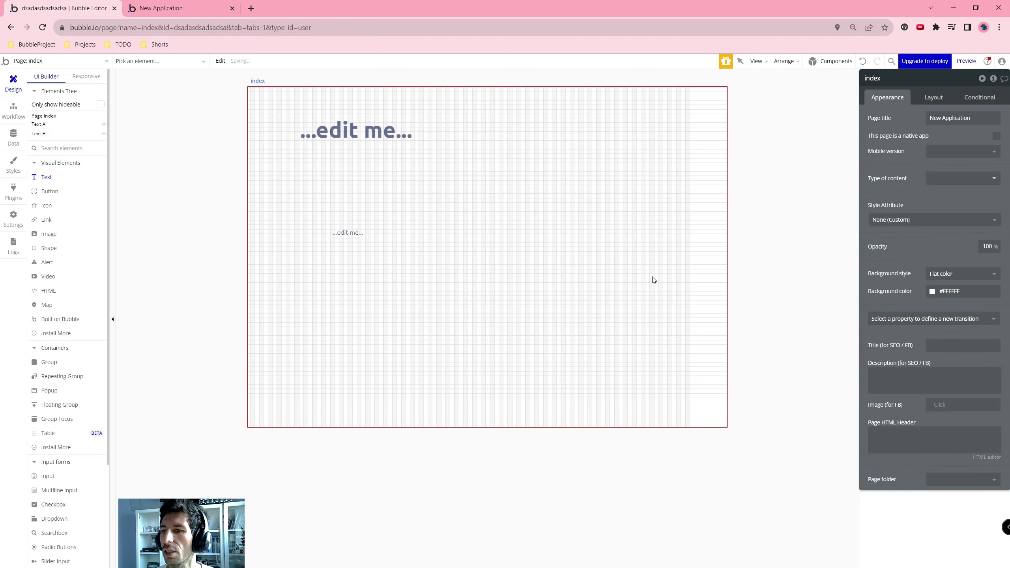
pyautogui.click(924, 267)
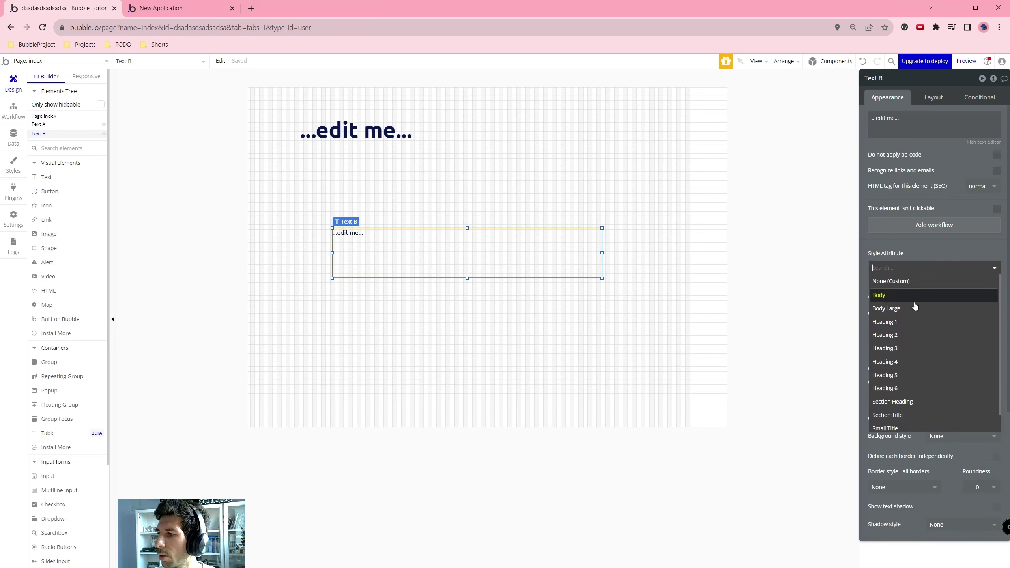
pyautogui.click(911, 324)
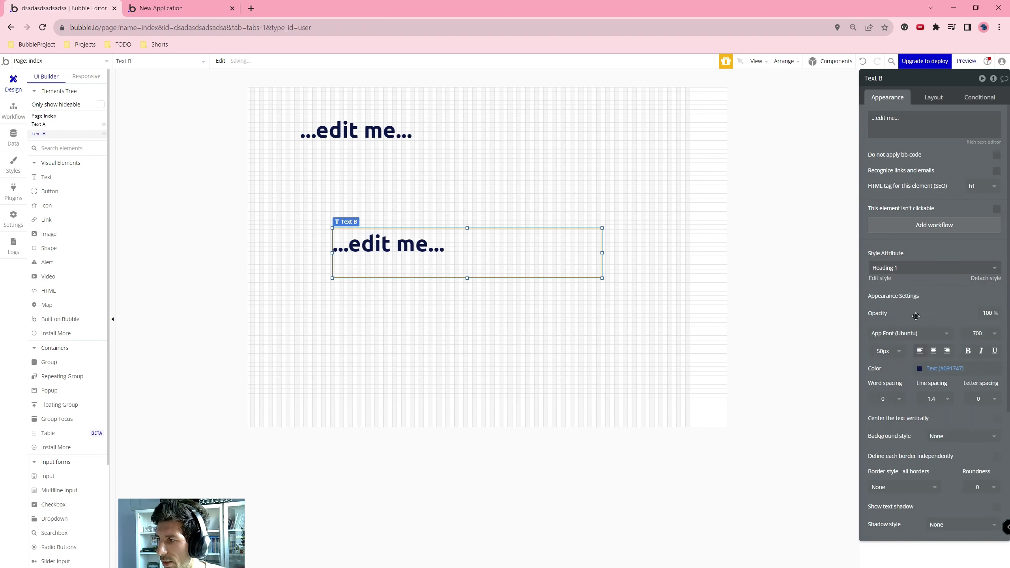
# Open the Heading 1 style for editing and filter the element styles to the Text type.
pyautogui.click(880, 278)
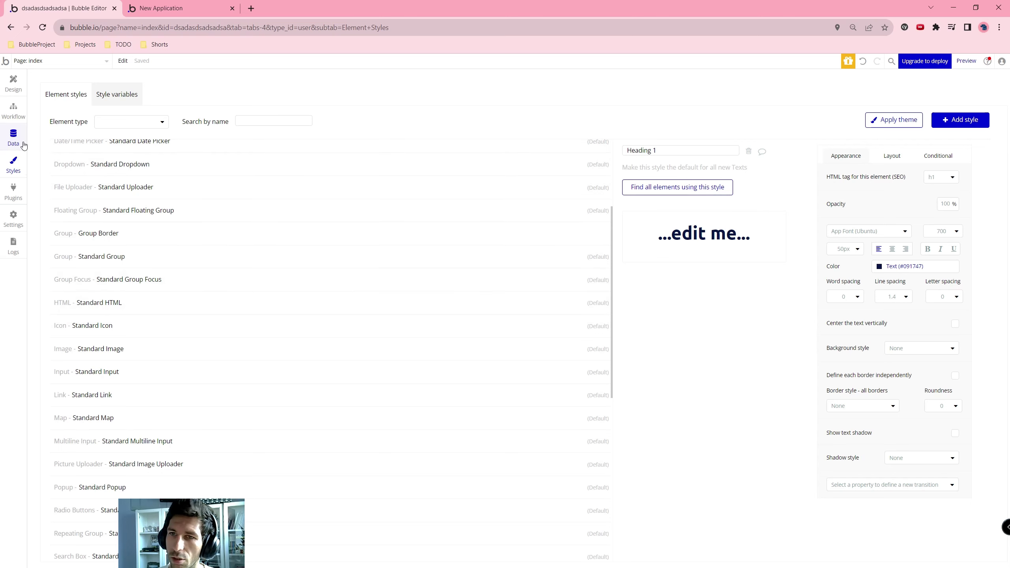
pyautogui.click(139, 131)
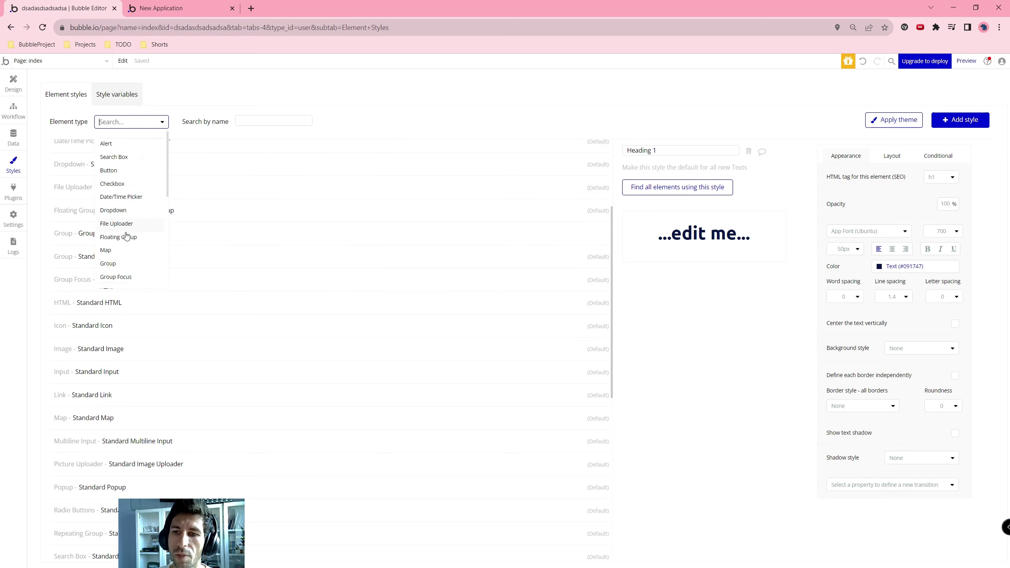
pyautogui.scroll(-2, 125, 217)
pyautogui.scroll(-2, 125, 216)
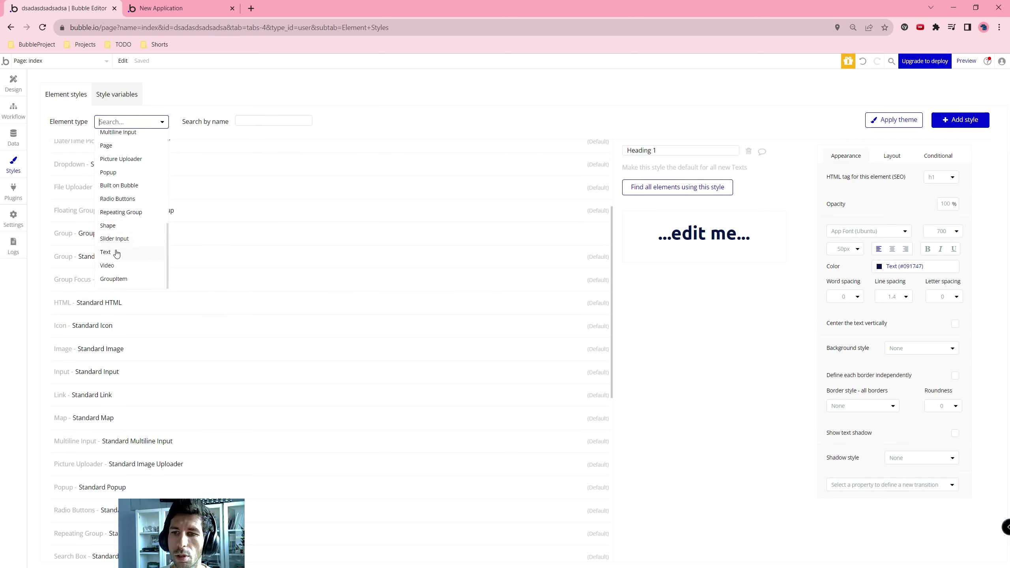
pyautogui.click(115, 251)
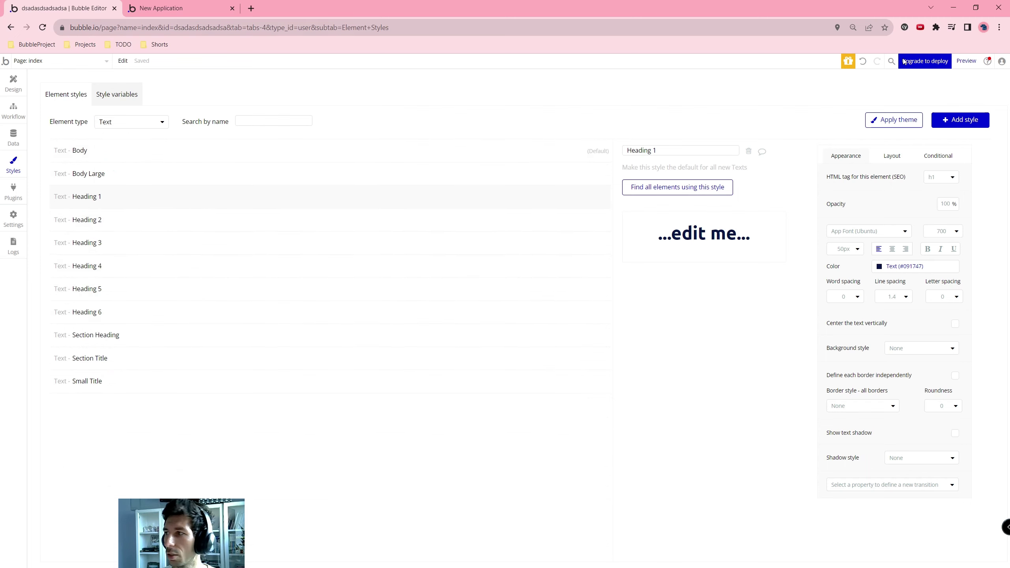
# Preview the page and examine how both Heading 1 texts are rendered.
pyautogui.click(966, 60)
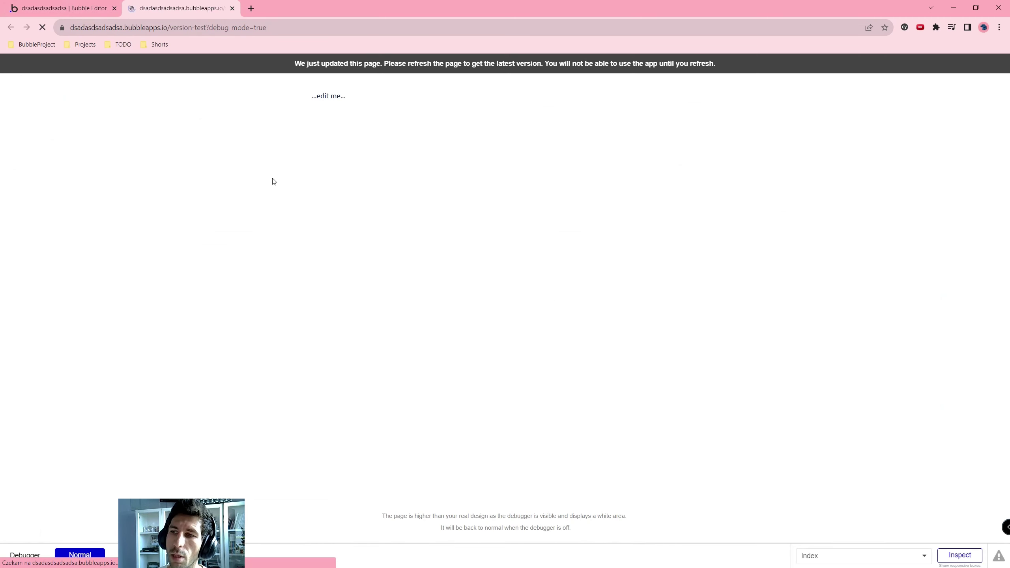
pyautogui.moveTo(304, 104); pyautogui.dragTo(404, 219)
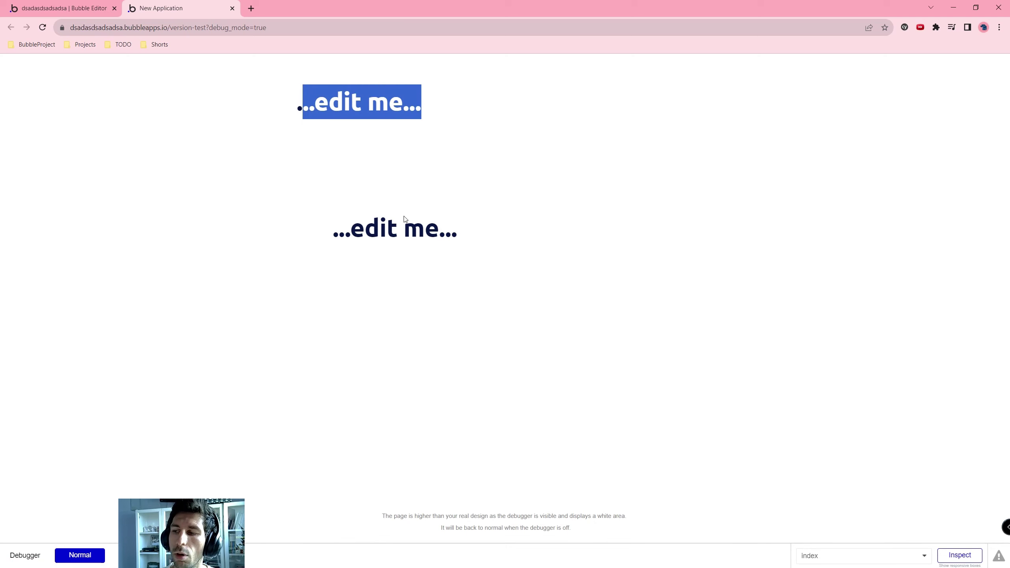
pyautogui.moveTo(345, 229); pyautogui.dragTo(440, 228)
# Back in the editor, set the Heading 1 style's color to the Primary color variable.
pyautogui.click(63, 8)
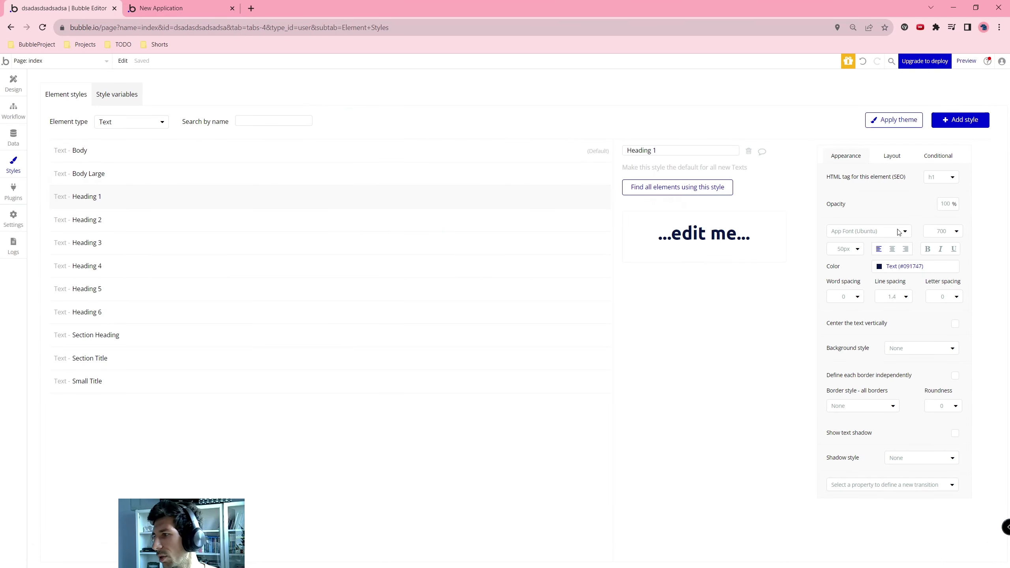
pyautogui.click(907, 266)
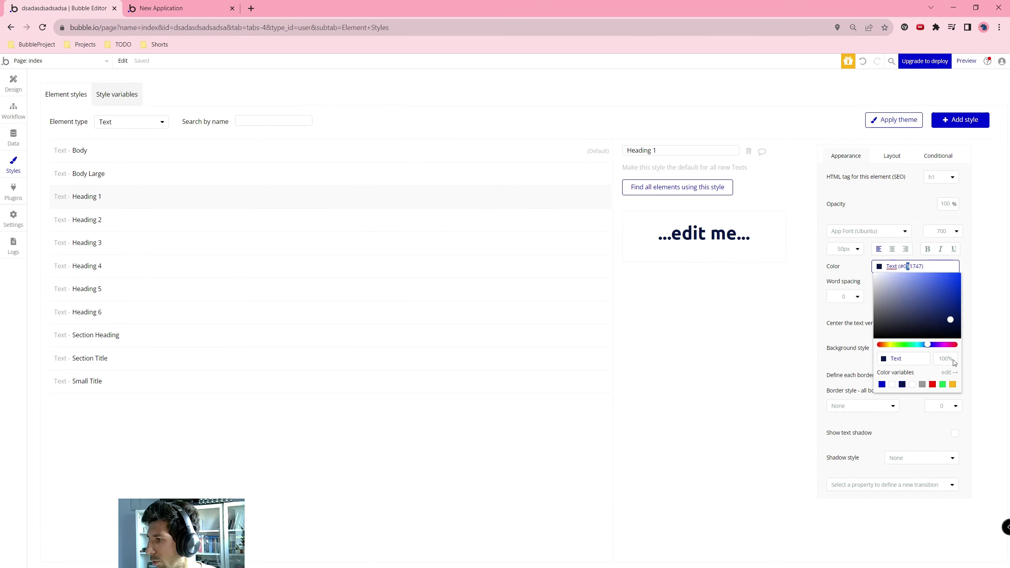
pyautogui.click(881, 384)
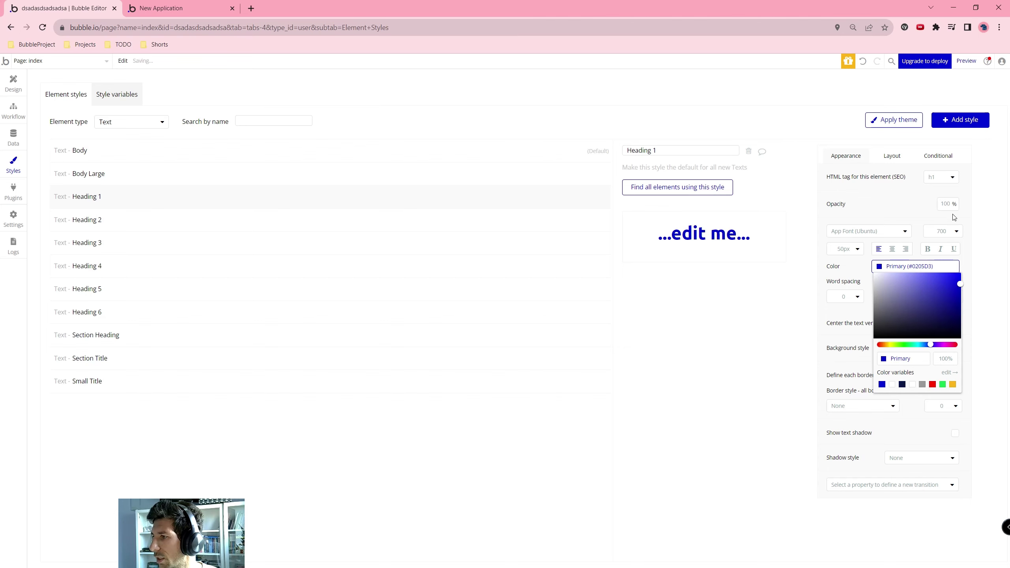
pyautogui.click(929, 211)
# Reload the page preview and check the color of both Heading 1 texts.
pyautogui.click(214, 4)
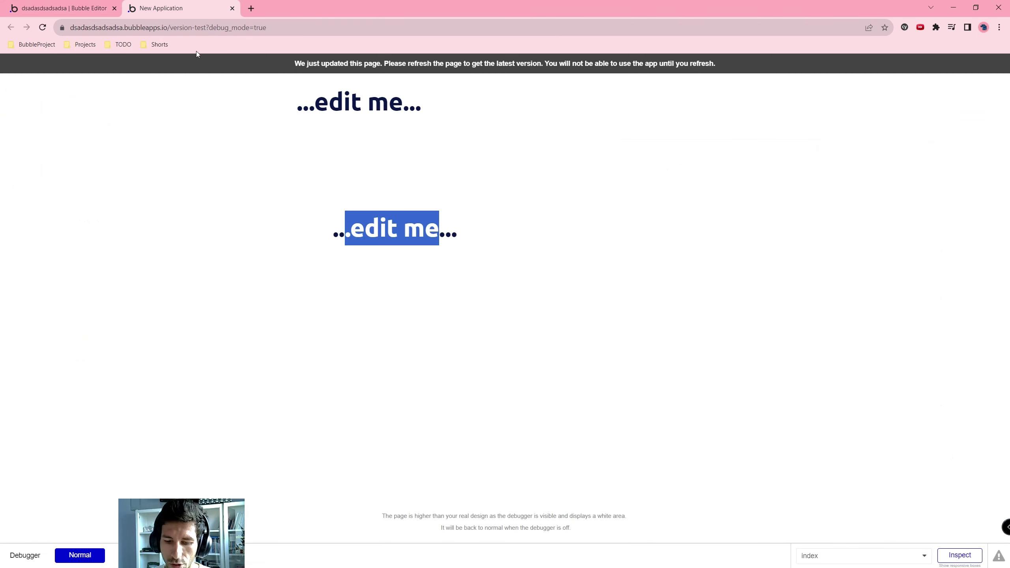
pyautogui.press('F5')
pyautogui.moveTo(303, 102); pyautogui.dragTo(404, 115)
pyautogui.moveTo(365, 235); pyautogui.dragTo(422, 268)
pyautogui.click(373, 244)
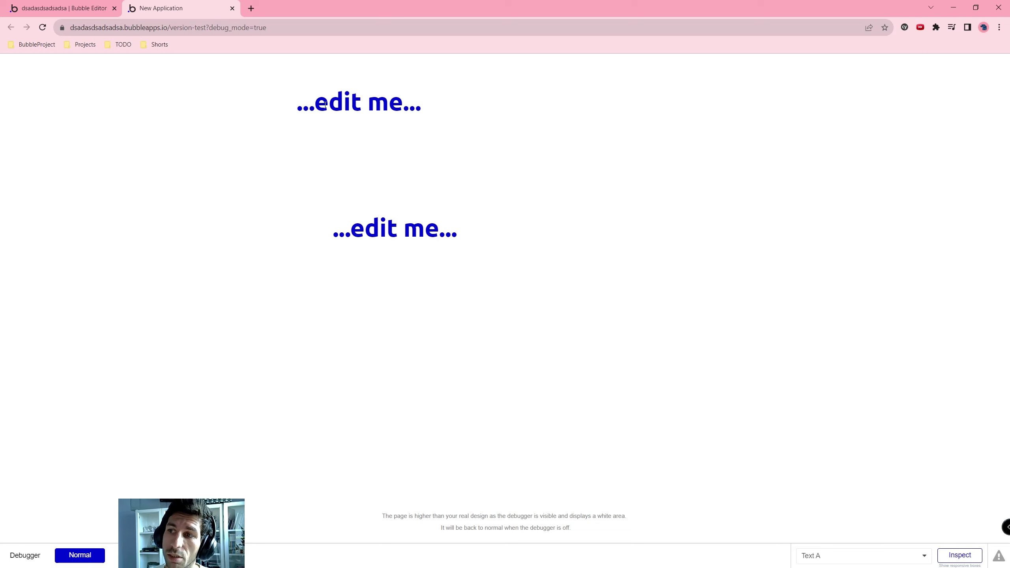
pyautogui.doubleClick(338, 103)
pyautogui.click(346, 201)
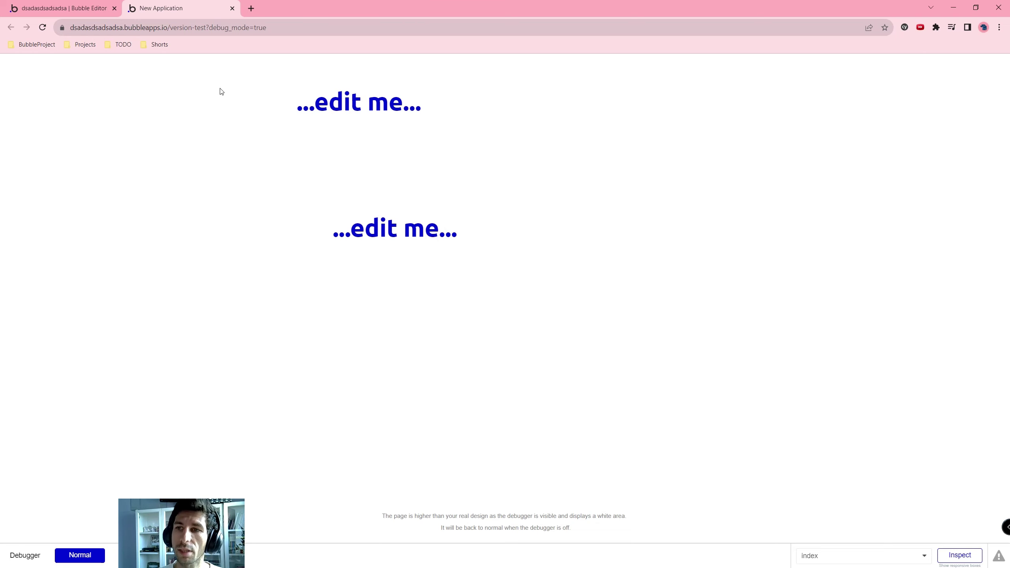
# Return to the style editor and create a new style for Text elements, keeping the name New Style.
pyautogui.click(76, 8)
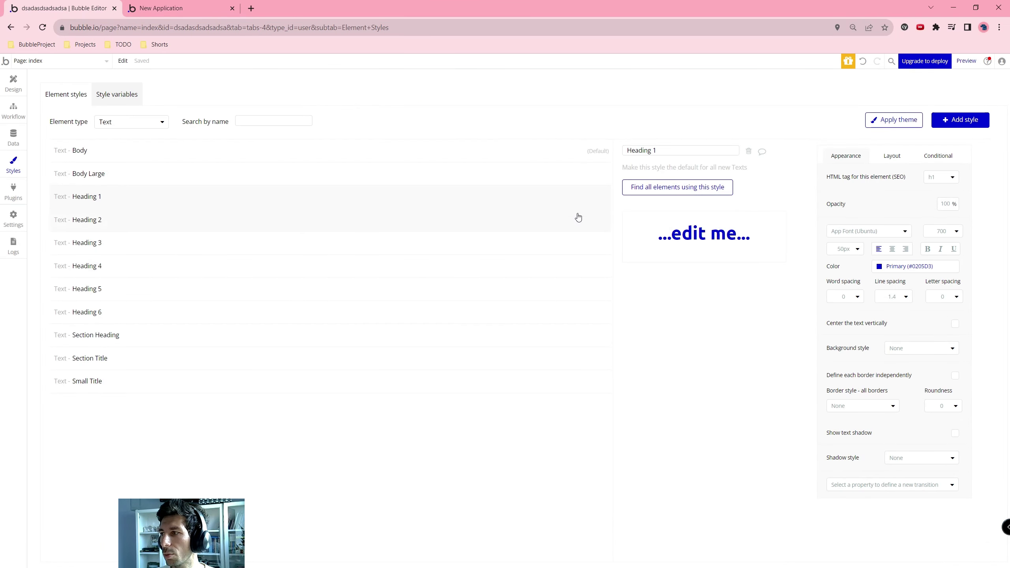
pyautogui.click(953, 124)
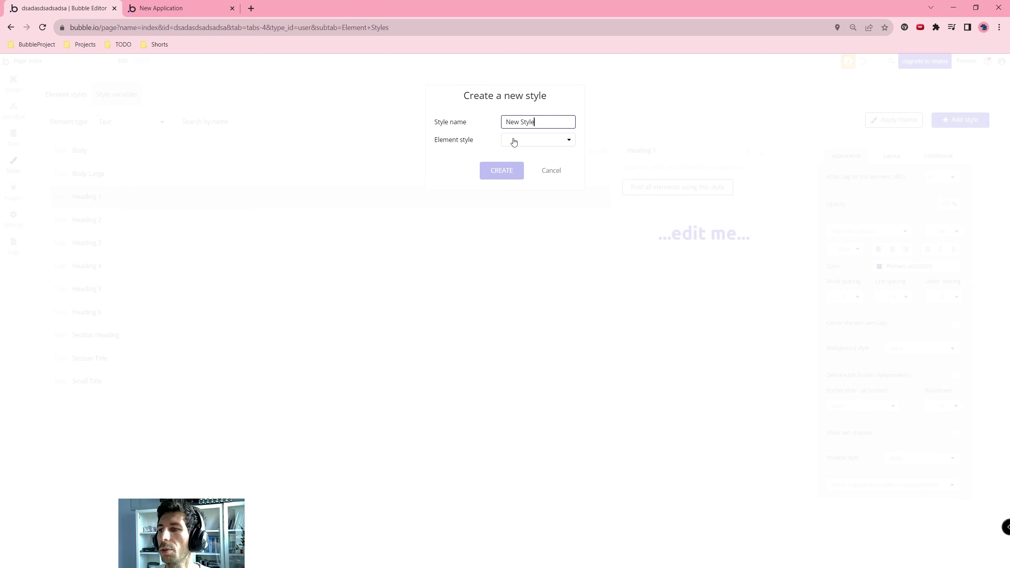
pyautogui.click(513, 142)
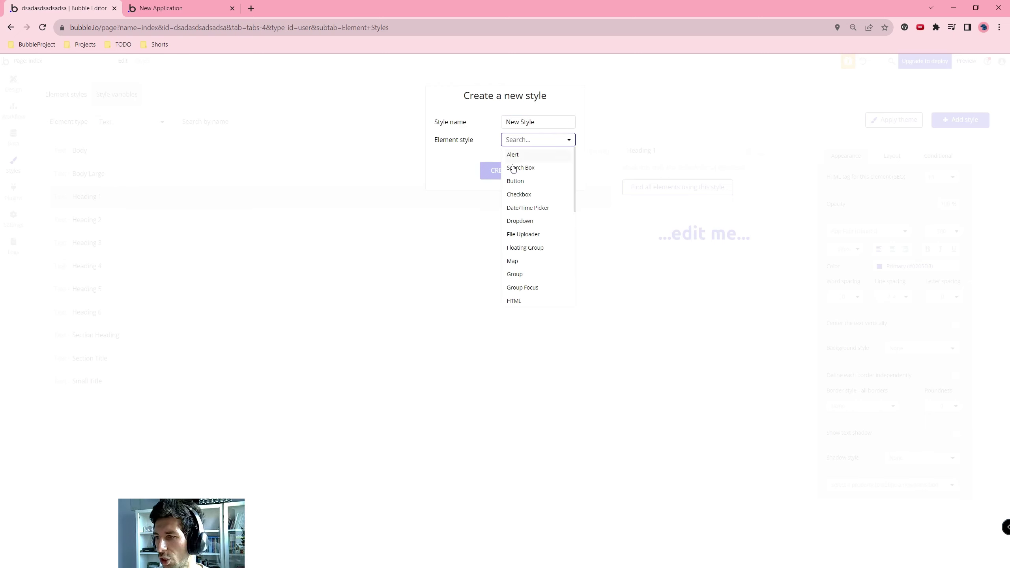
pyautogui.scroll(-1, 554, 259)
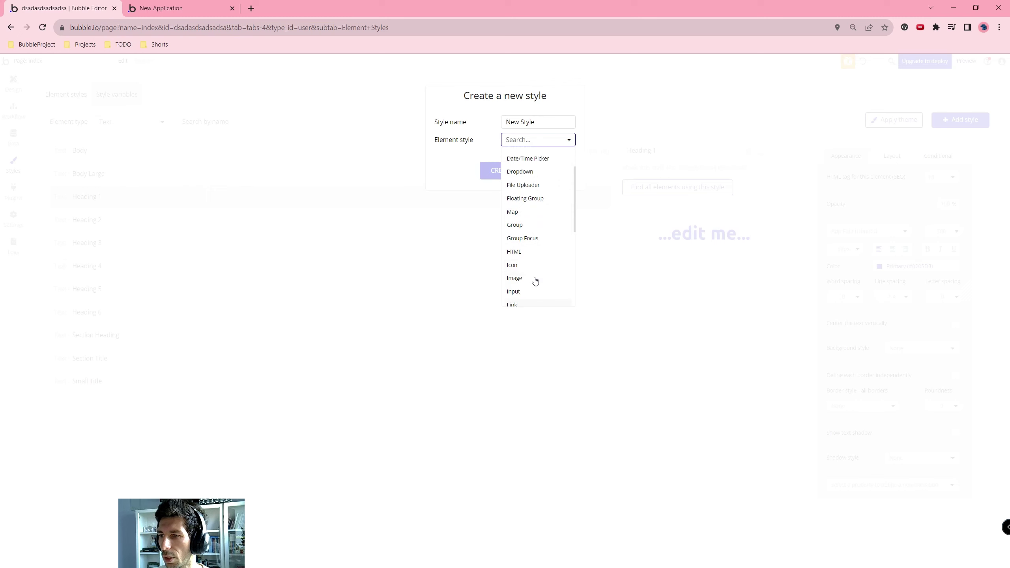
pyautogui.scroll(2, 545, 243)
pyautogui.scroll(-5, 539, 247)
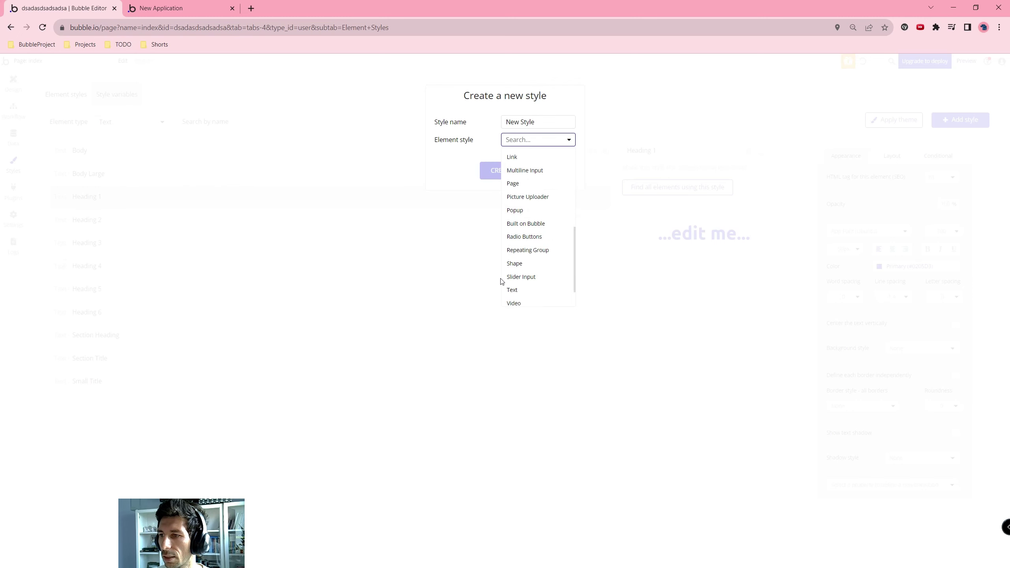
pyautogui.click(508, 291)
pyautogui.click(504, 170)
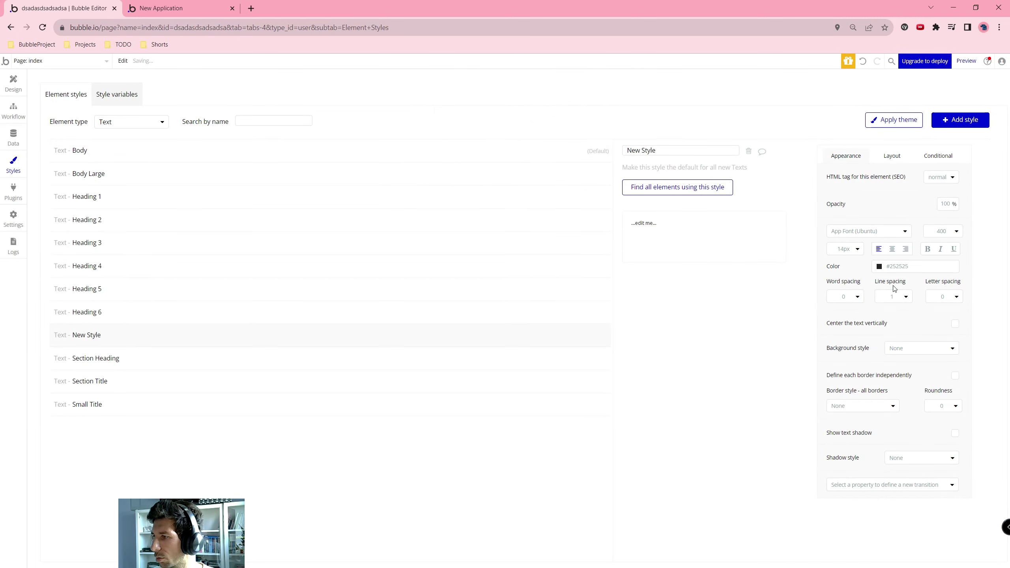
# Set New Style's text color to pink #DC1B8B and its font size to 9px.
pyautogui.click(895, 267)
pyautogui.click(949, 344)
pyautogui.click(950, 282)
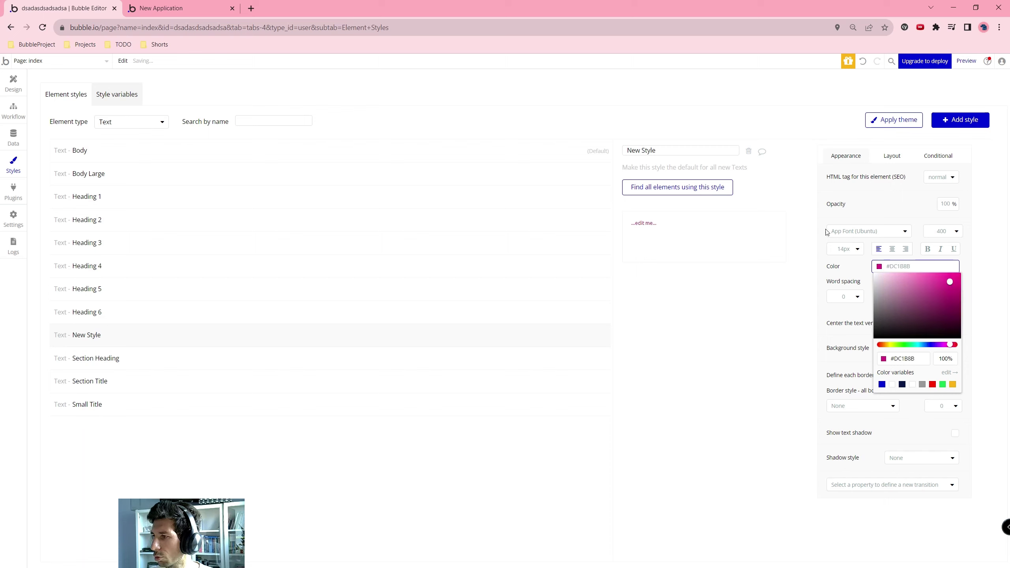
pyautogui.click(842, 249)
pyautogui.click(840, 277)
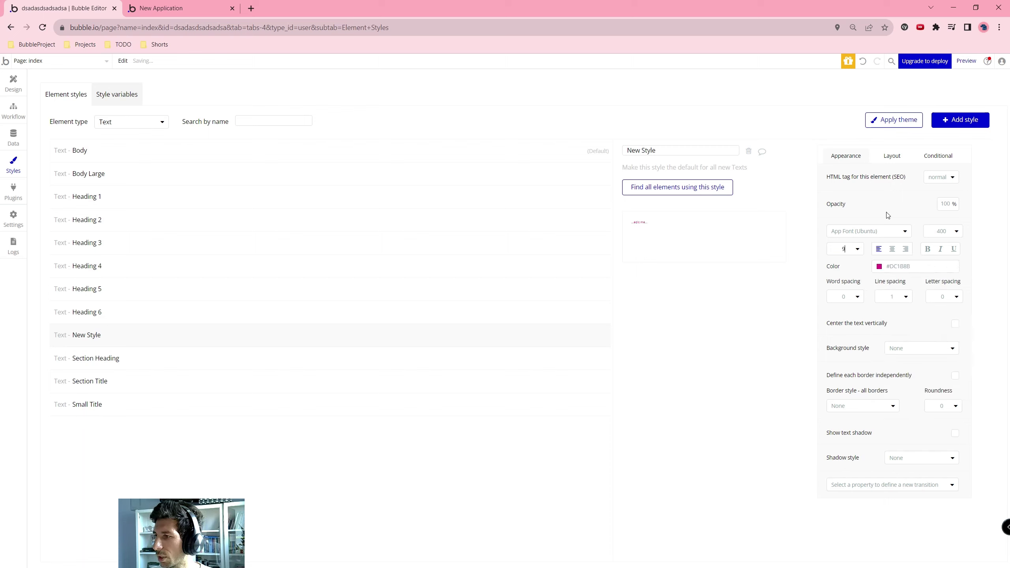
# Add a condition to New Style that applies when This Text is hovered.
pyautogui.click(923, 158)
pyautogui.click(879, 177)
pyautogui.click(862, 184)
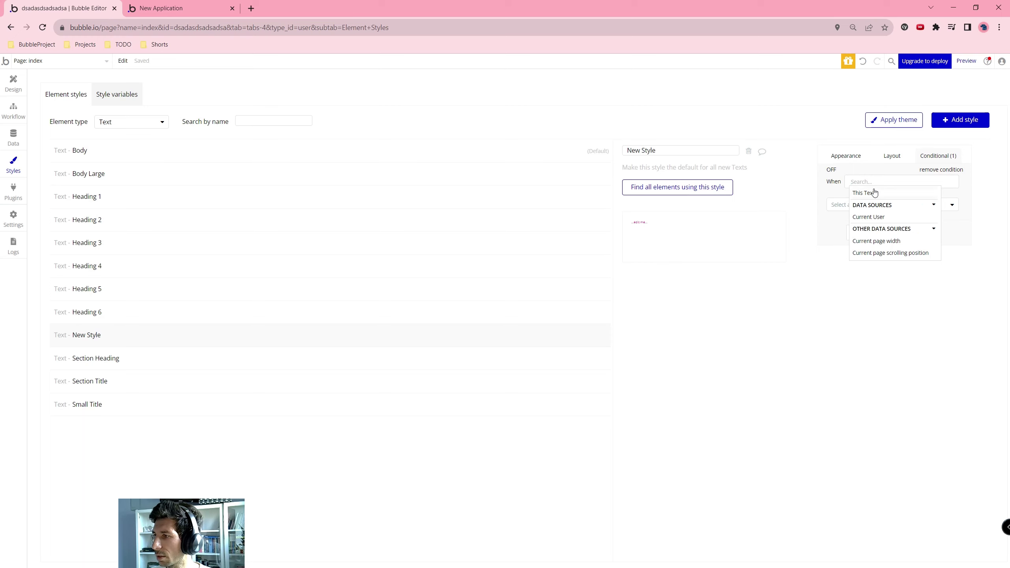
pyautogui.click(874, 193)
pyautogui.click(888, 240)
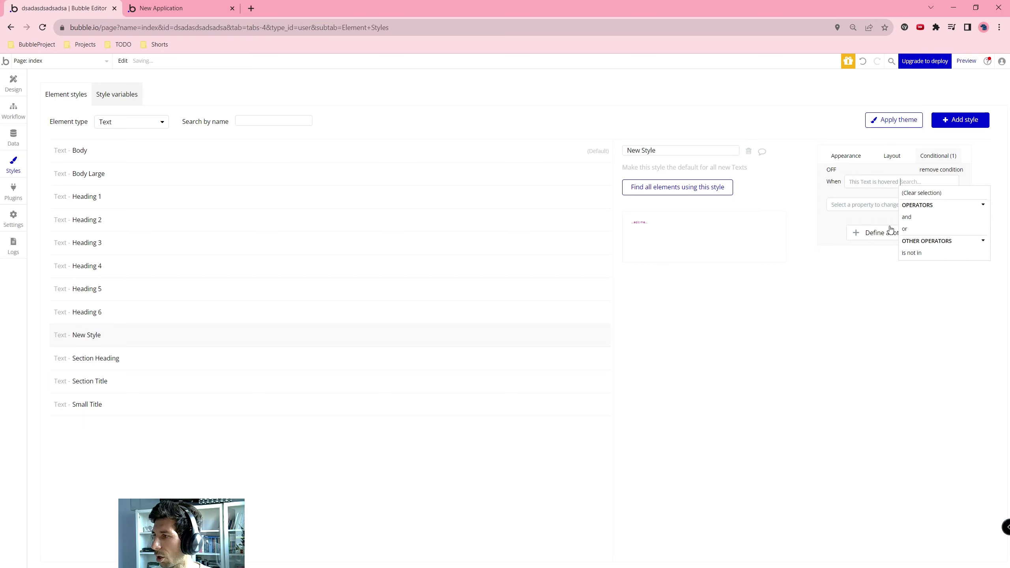
# Make the hover condition change the font color to the Success color variable.
pyautogui.click(865, 204)
pyautogui.write('colo')
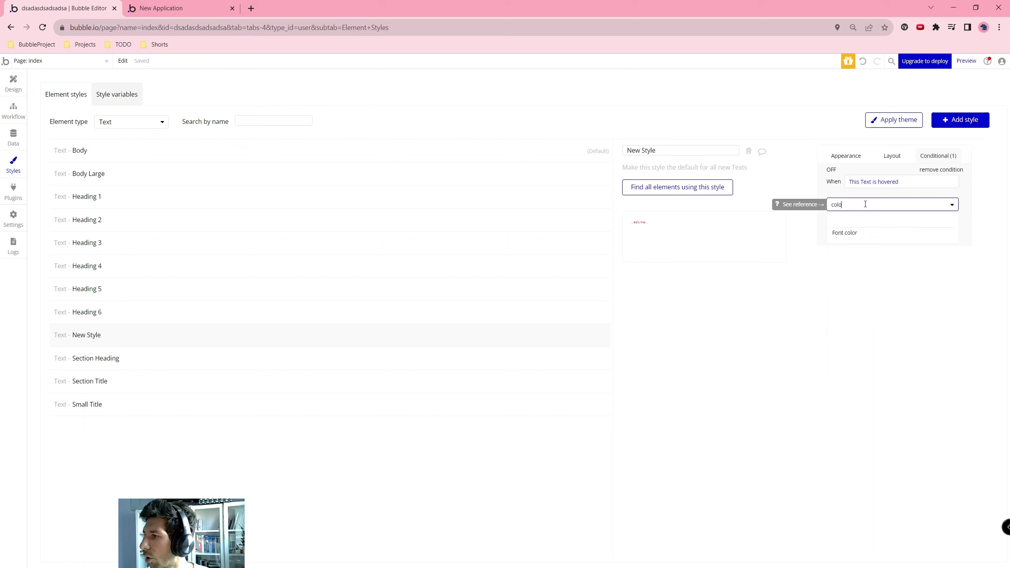
pyautogui.click(867, 233)
pyautogui.click(913, 203)
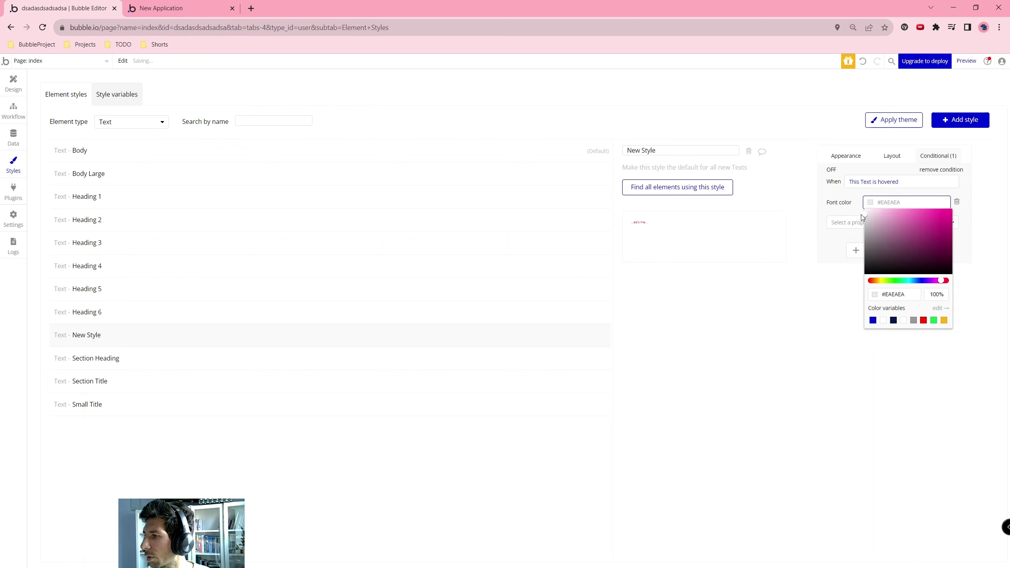
pyautogui.click(933, 321)
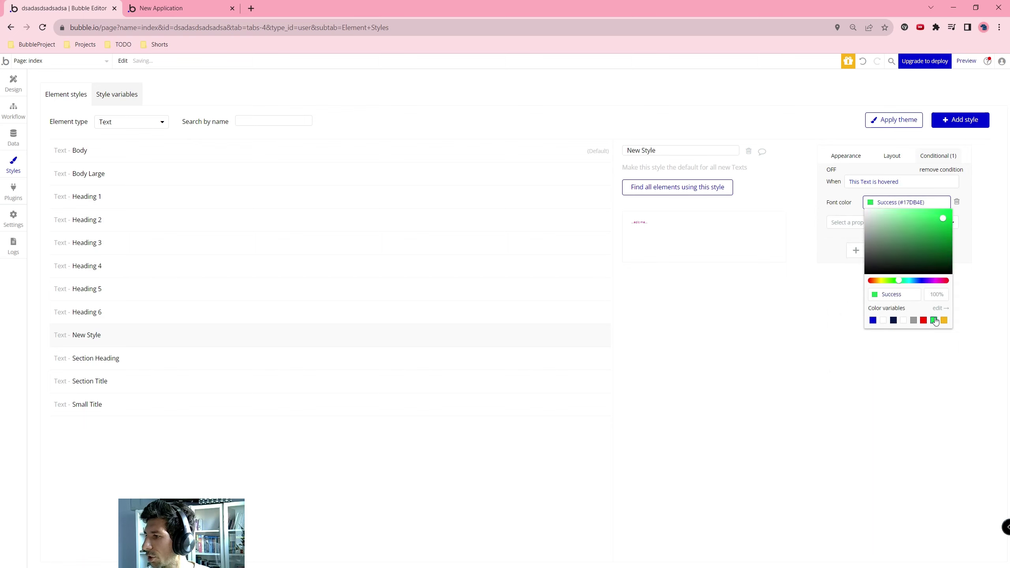
pyautogui.click(928, 189)
# In the page design, add a third text element between the two headings and apply New Style to it.
pyautogui.click(13, 84)
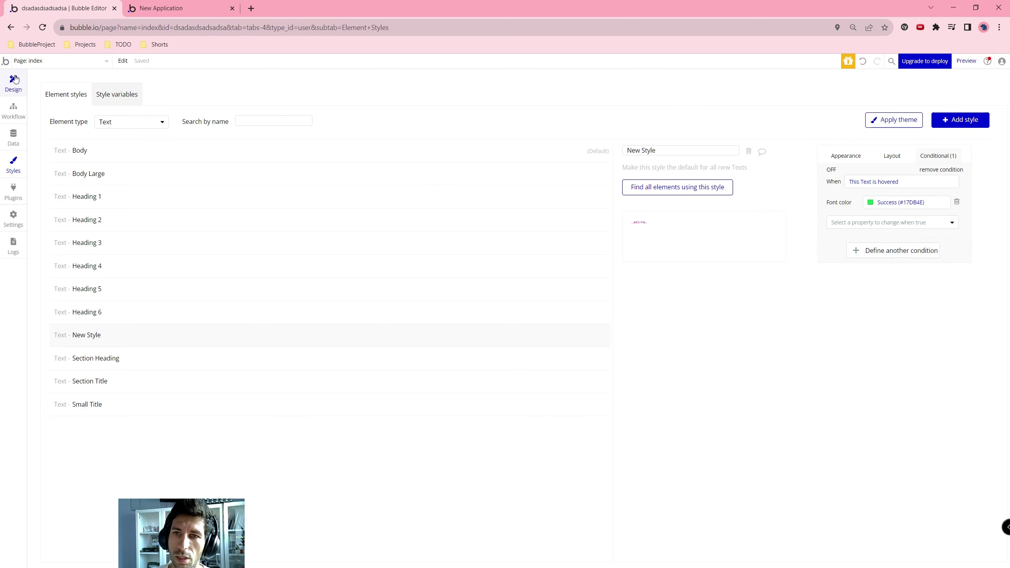
pyautogui.moveTo(342, 171); pyautogui.dragTo(618, 201)
pyautogui.click(896, 271)
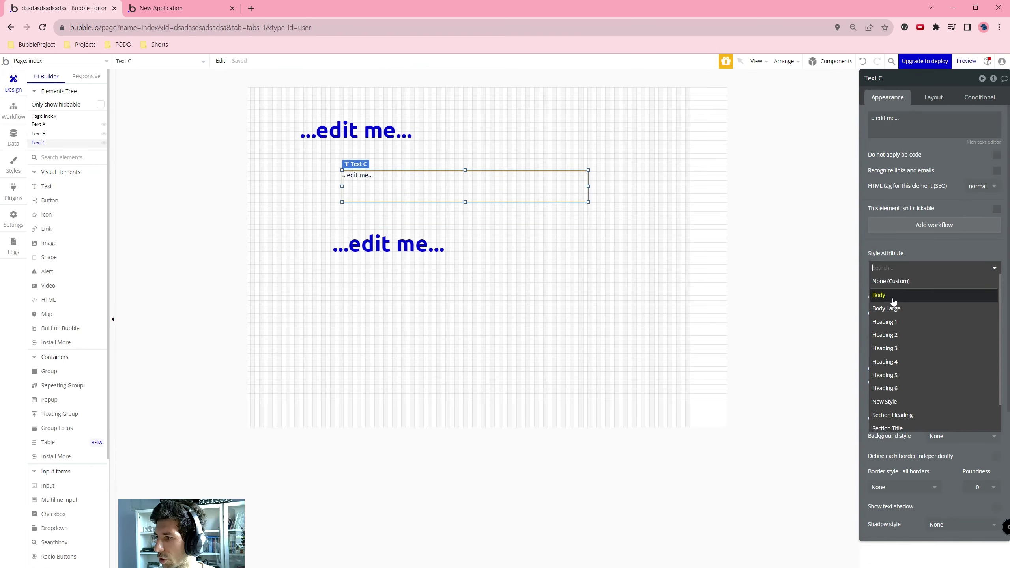
pyautogui.scroll(-1, 905, 410)
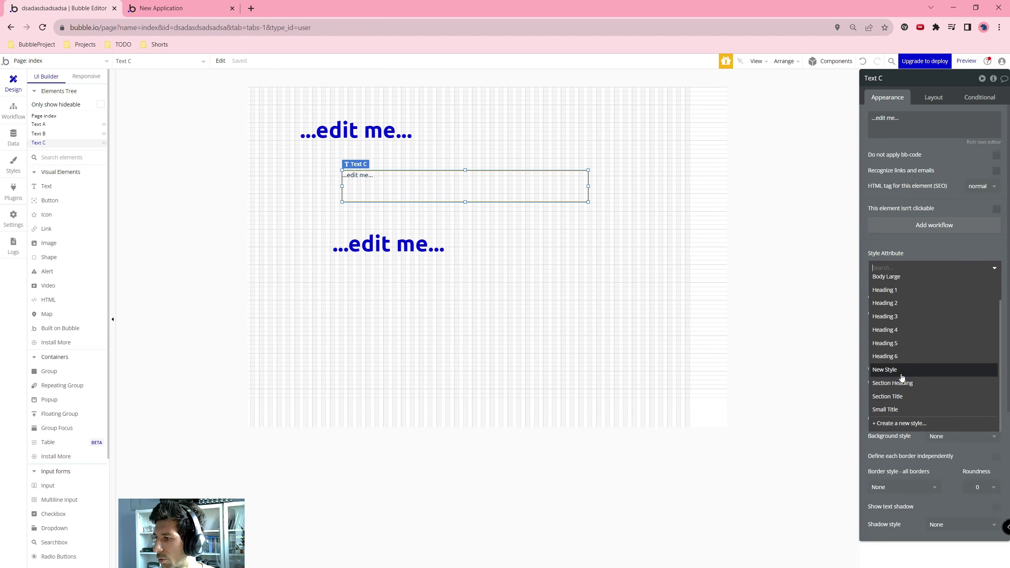
pyautogui.click(902, 369)
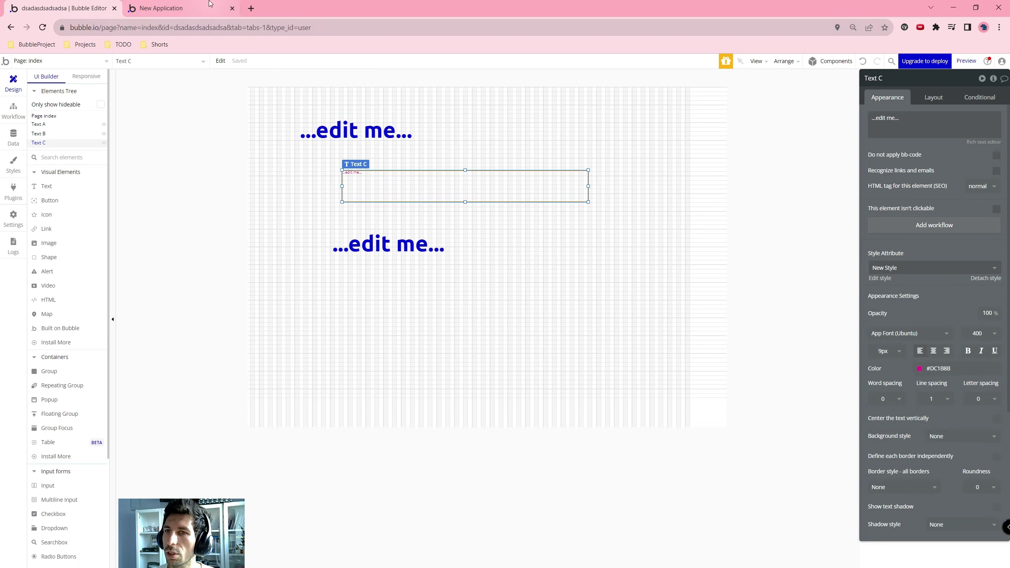
# Reload the page preview and check the hover color of the small text between the headings.
pyautogui.hotkey('ctrl', 'Tab')
pyautogui.press('F5')
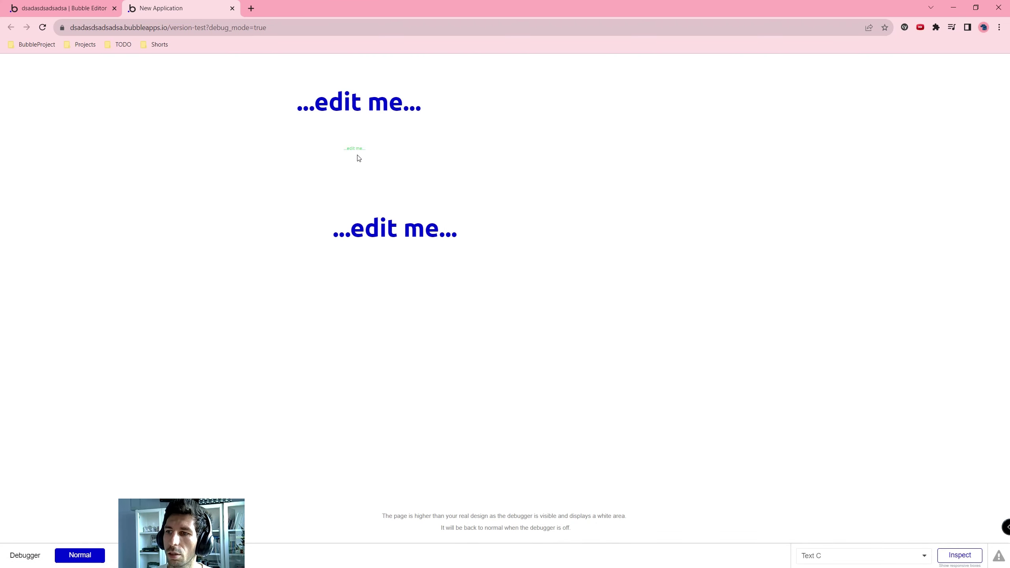
# Return to the editor's style list and delete the text style New Style.
pyautogui.hotkey('ctrl', 'shift', 'Tab')
pyautogui.click(16, 165)
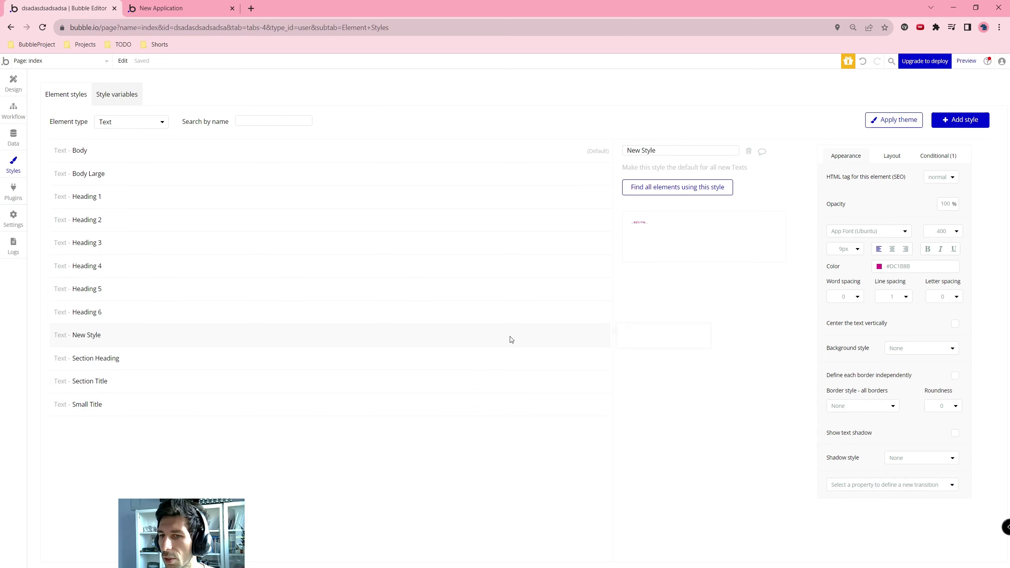
pyautogui.click(749, 151)
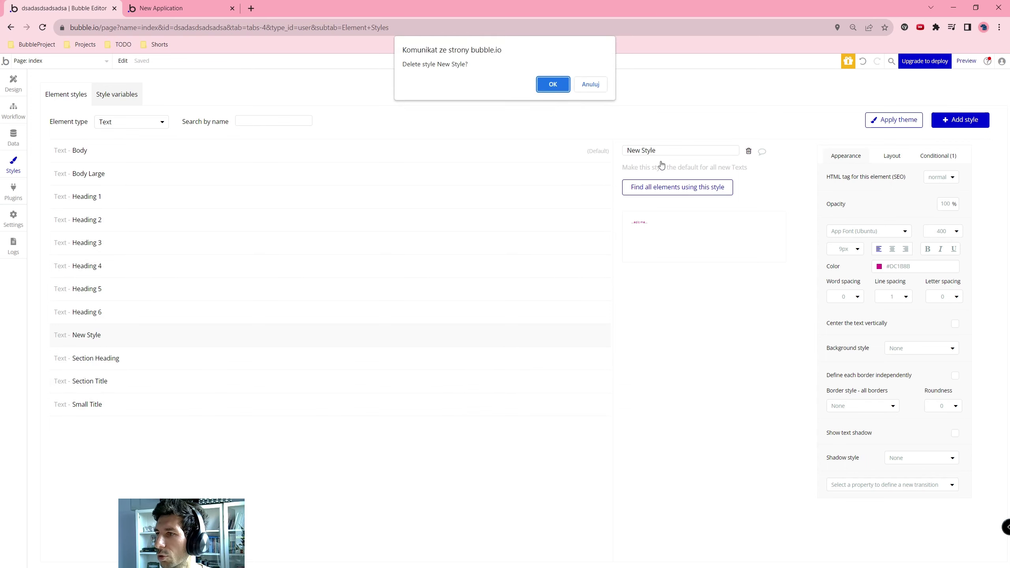
pyautogui.click(564, 90)
# Browse the ready-made themes from Standard Bubble Theme through Rounded UI, and leave the theme chooser without applying any.
pyautogui.click(912, 125)
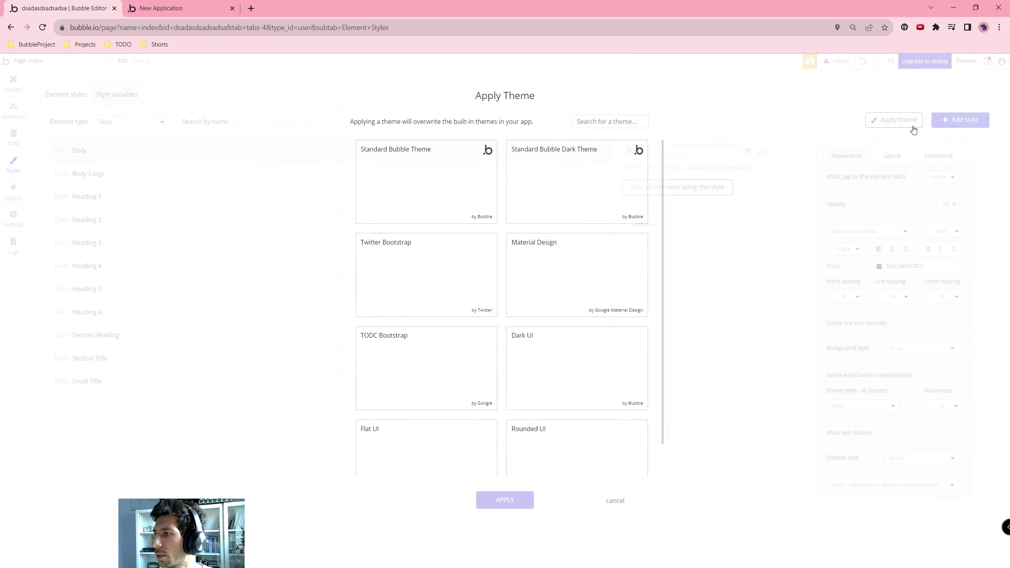
pyautogui.scroll(-1, 577, 359)
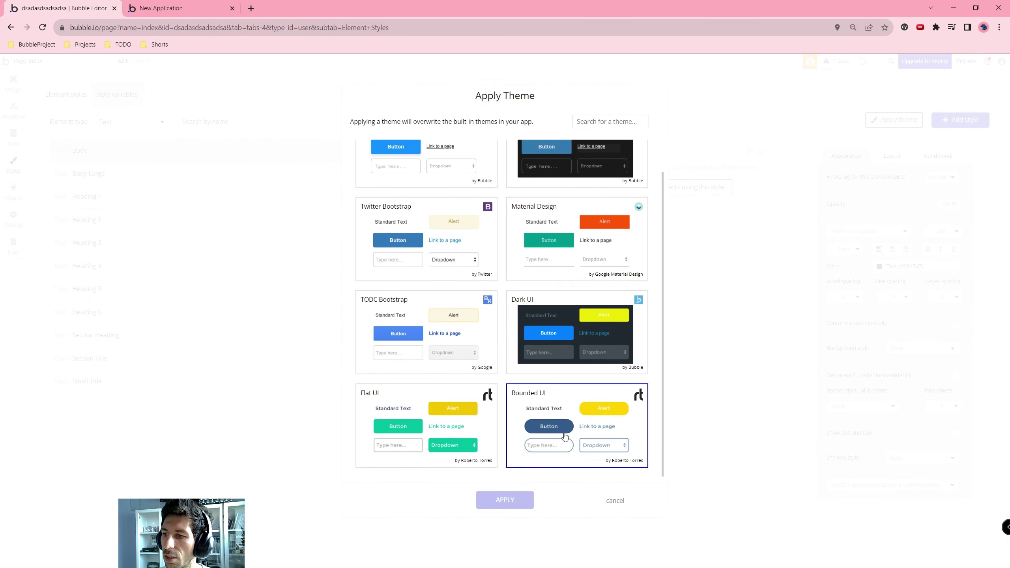
pyautogui.press('Escape')
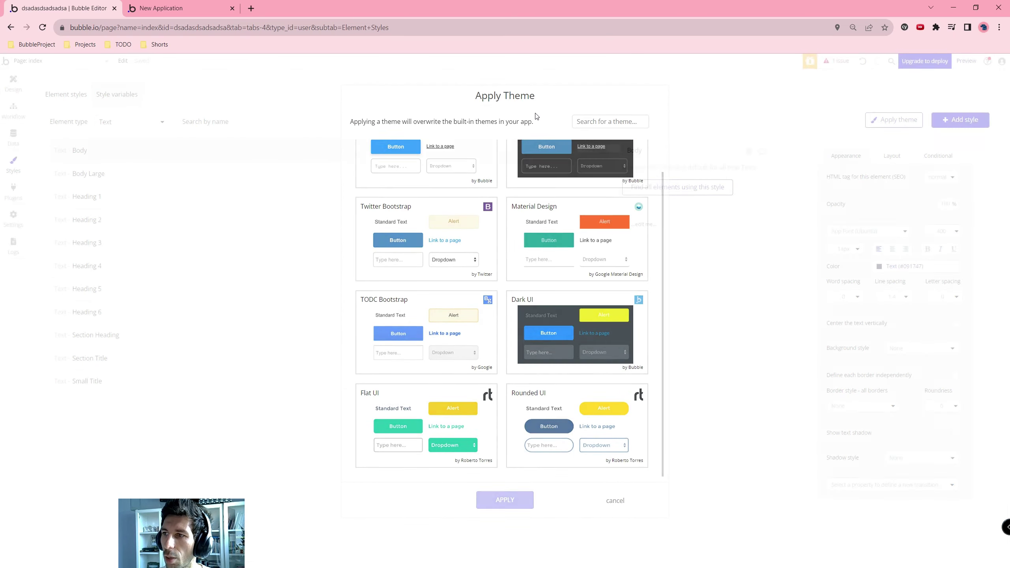
pyautogui.click(871, 115)
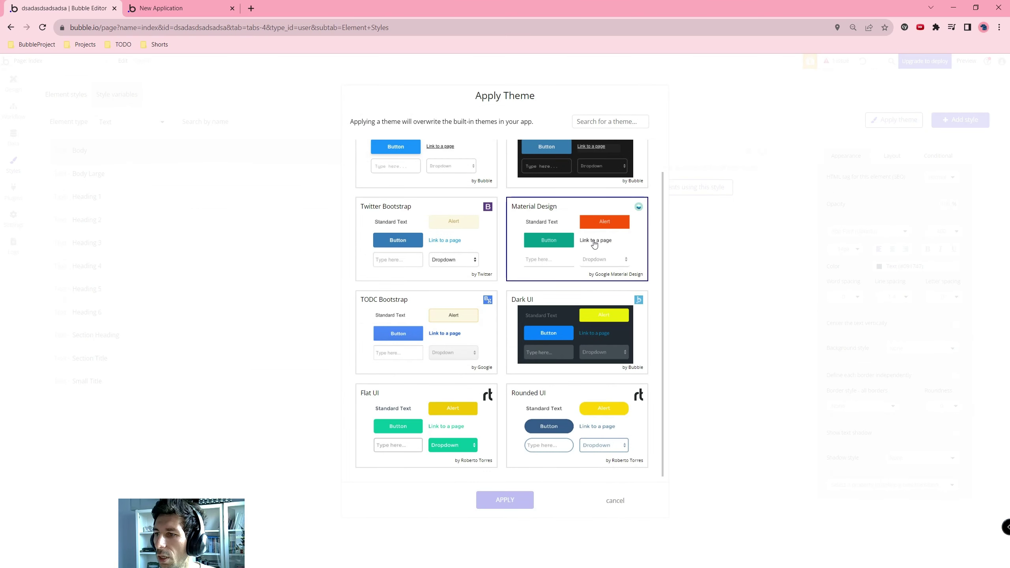
pyautogui.scroll(1, 501, 203)
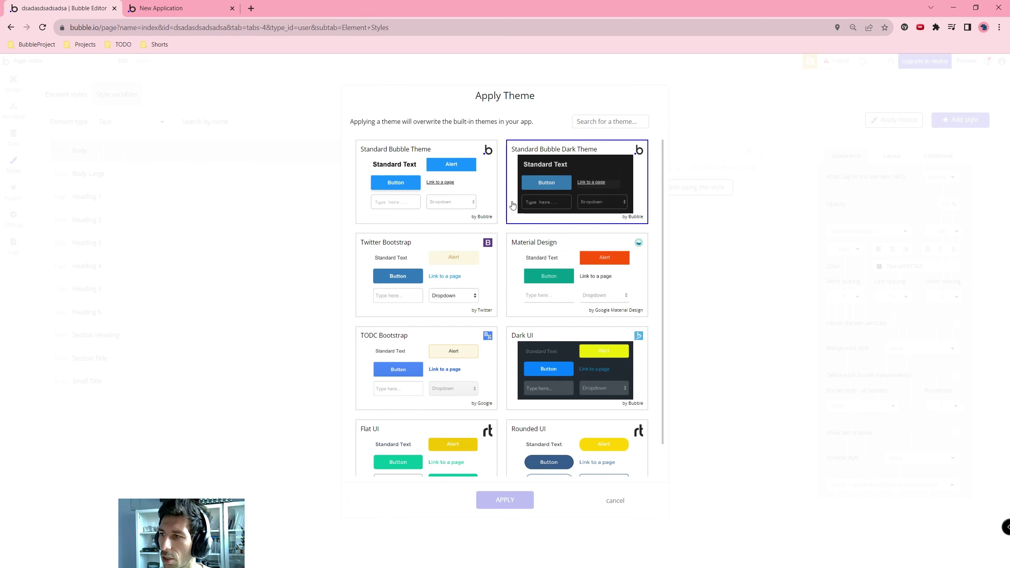
pyautogui.scroll(-1, 618, 196)
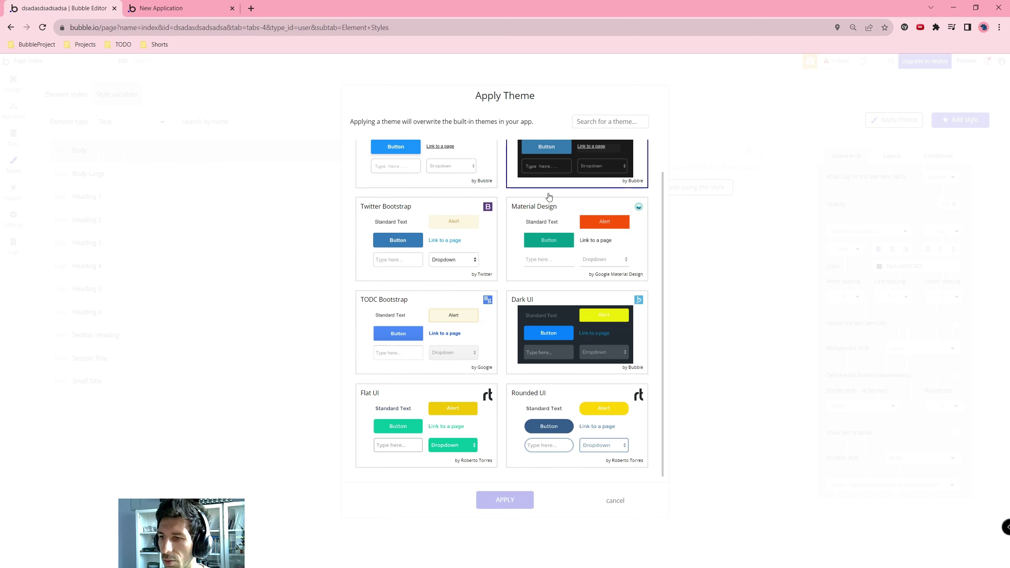
pyautogui.scroll(1, 361, 171)
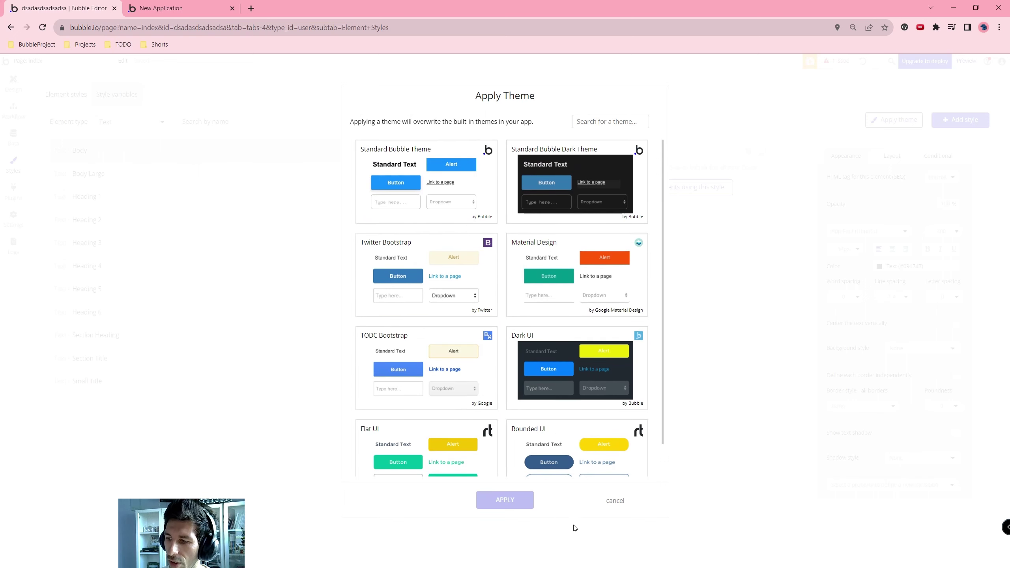
pyautogui.click(630, 500)
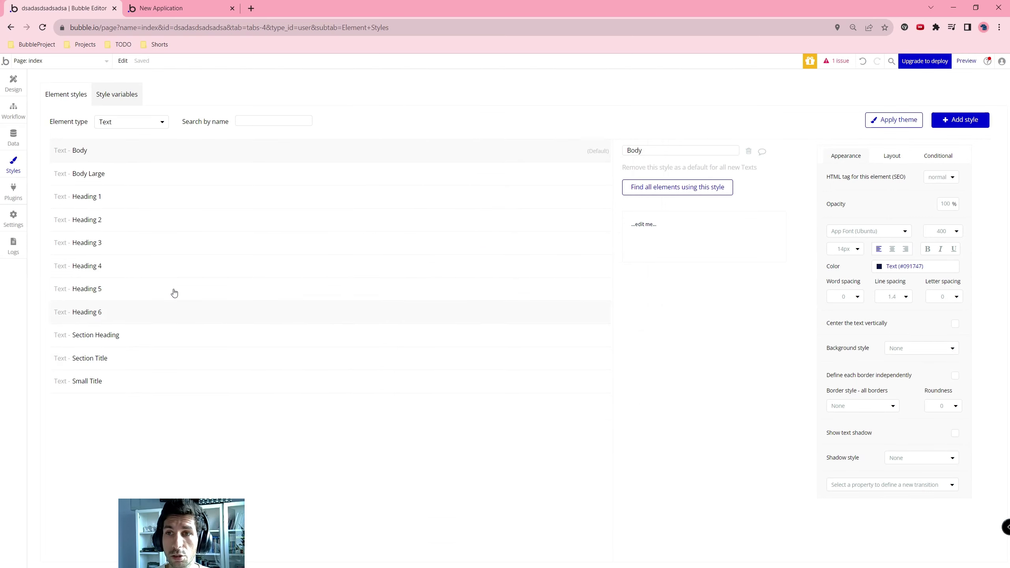
# Create a font variable named NewFont with the description NewFont, and set its font to PT Sans.
pyautogui.click(117, 97)
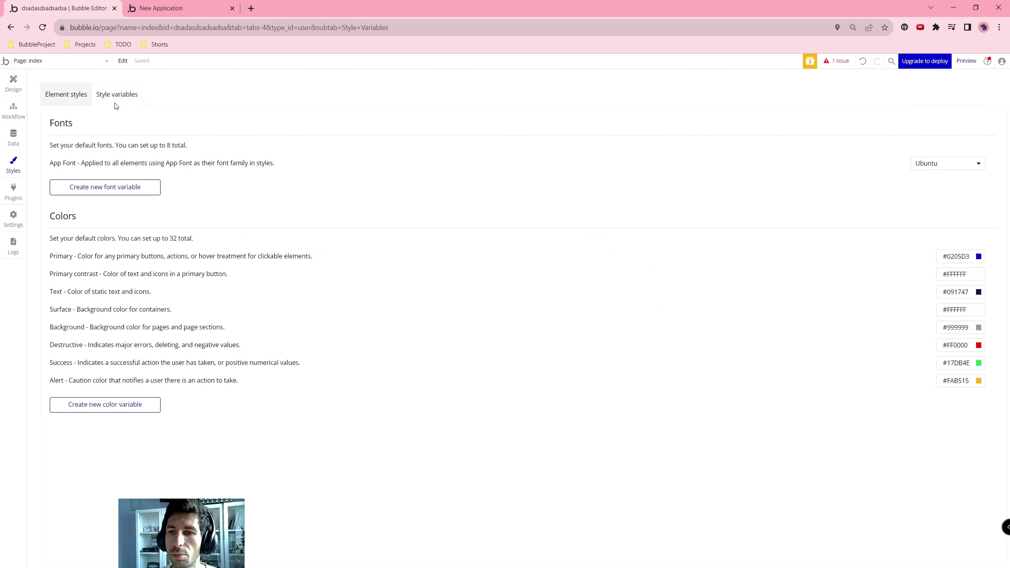
pyautogui.click(146, 190)
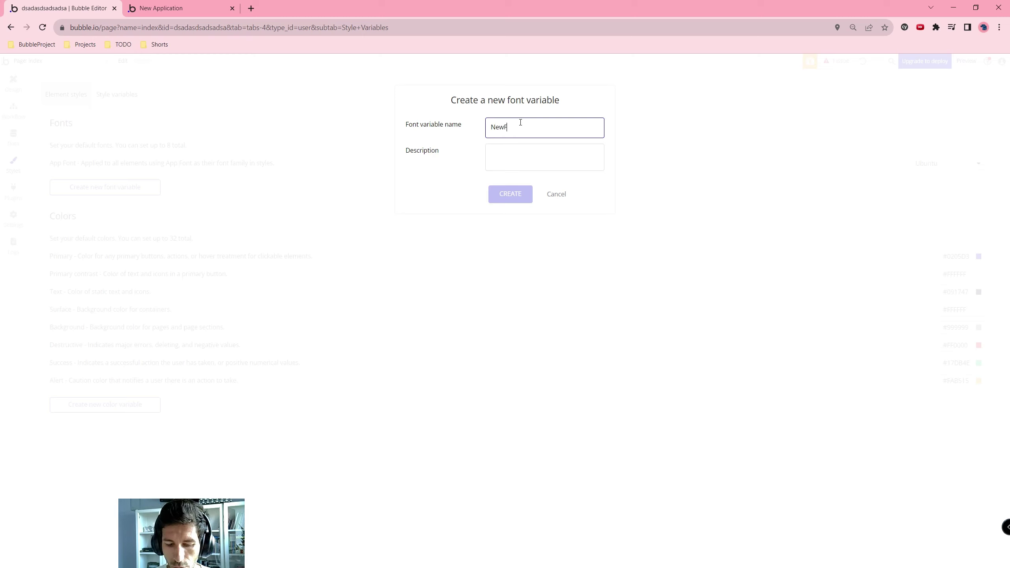
pyautogui.doubleClick(520, 127)
pyautogui.hotkey('ctrl', 'c')
pyautogui.click(548, 167)
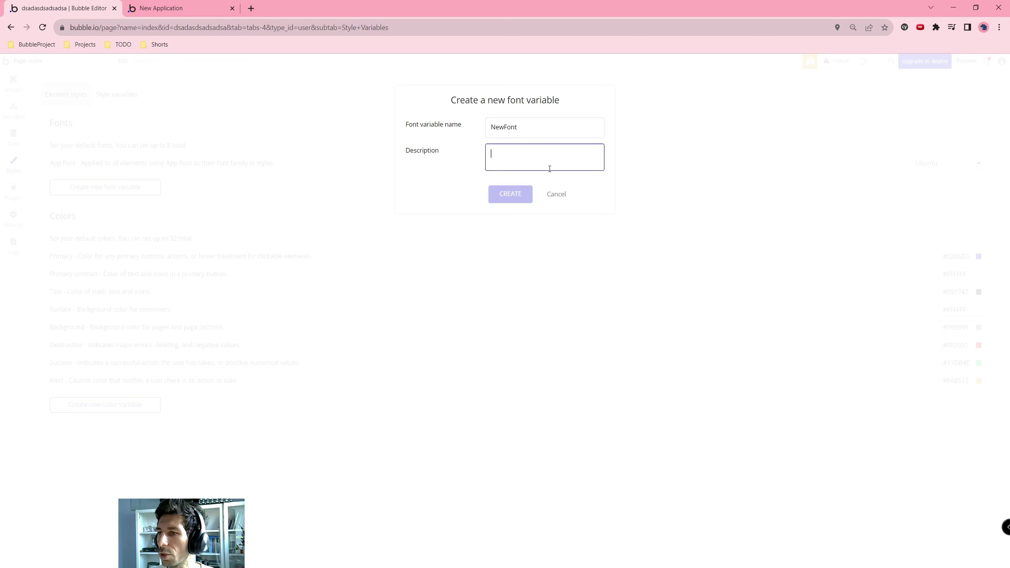
pyautogui.hotkey('ctrl', 'v')
pyautogui.click(502, 196)
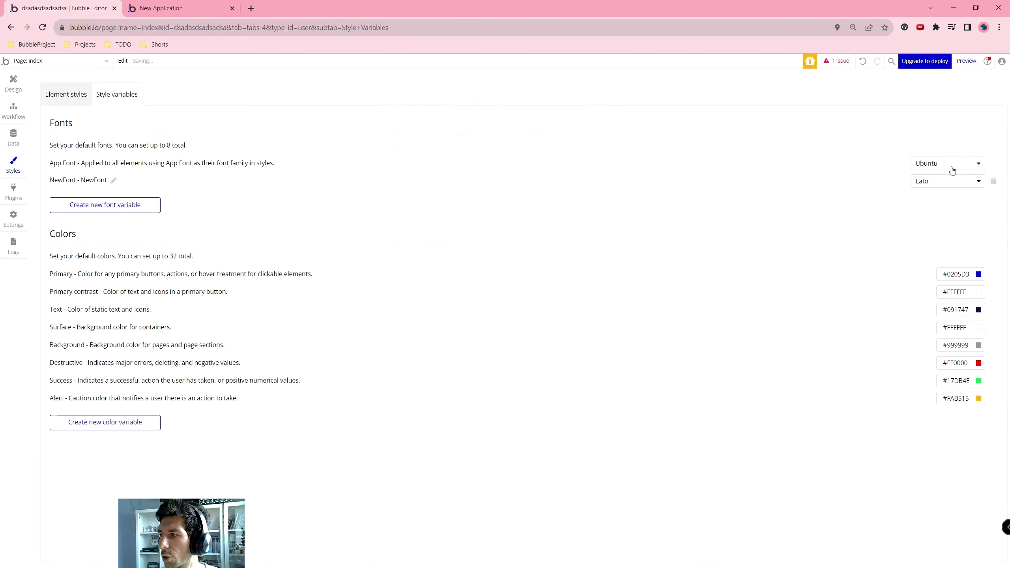
pyautogui.click(941, 182)
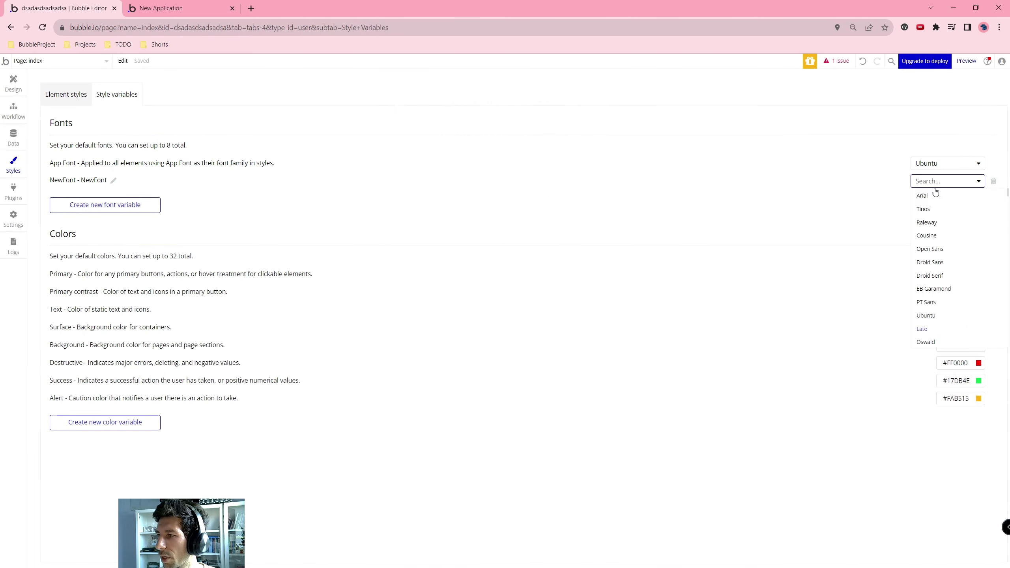
pyautogui.click(926, 302)
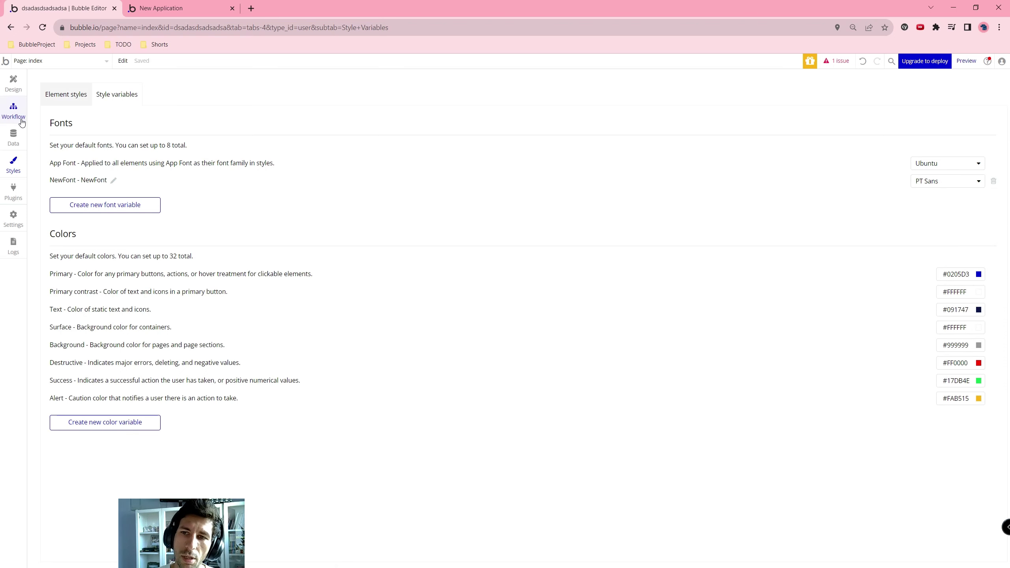
# Look through the font choices of the Body text style, comparing the font variables with the individual fonts.
pyautogui.click(54, 94)
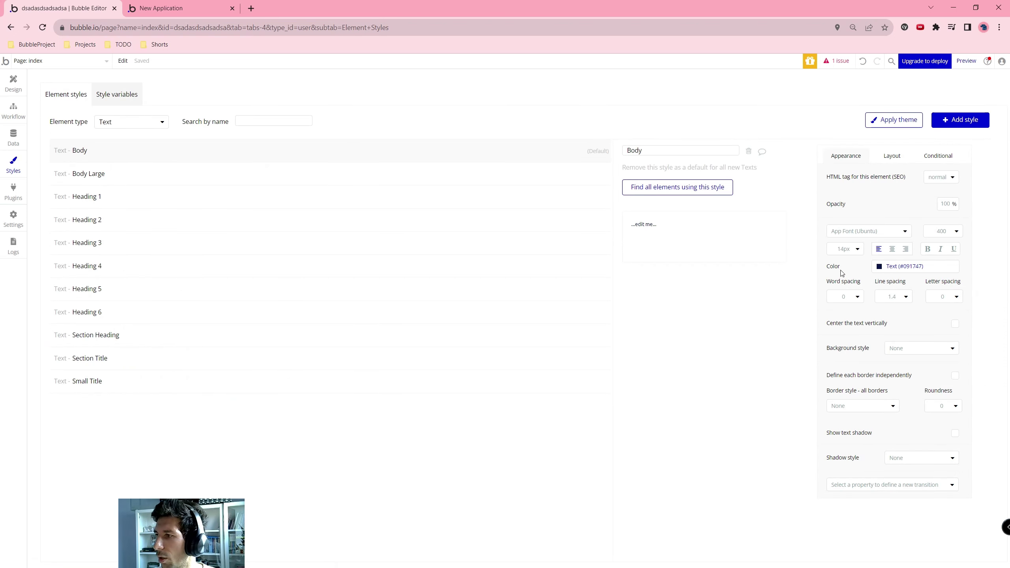
pyautogui.click(853, 231)
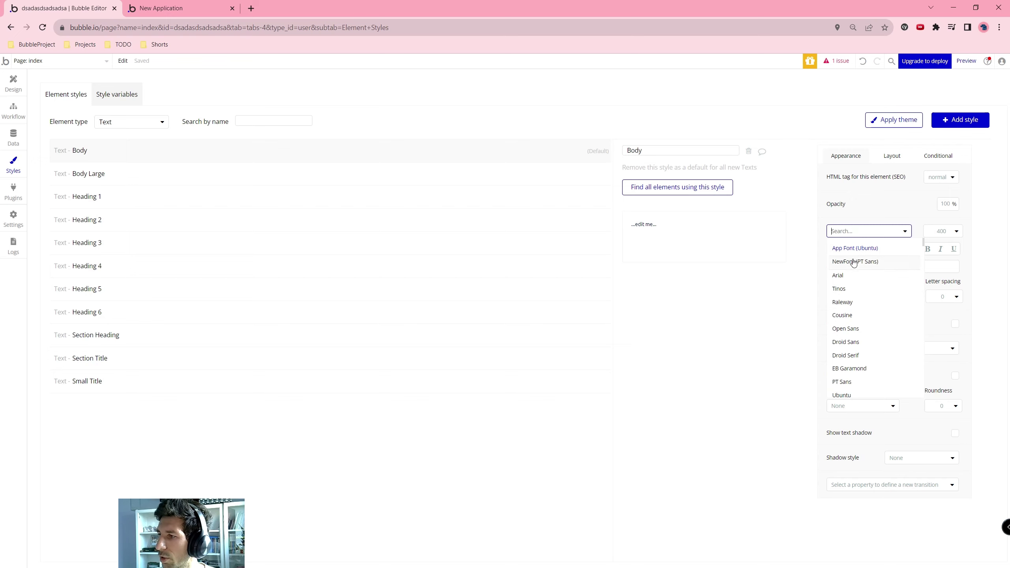
pyautogui.scroll(-3, 863, 319)
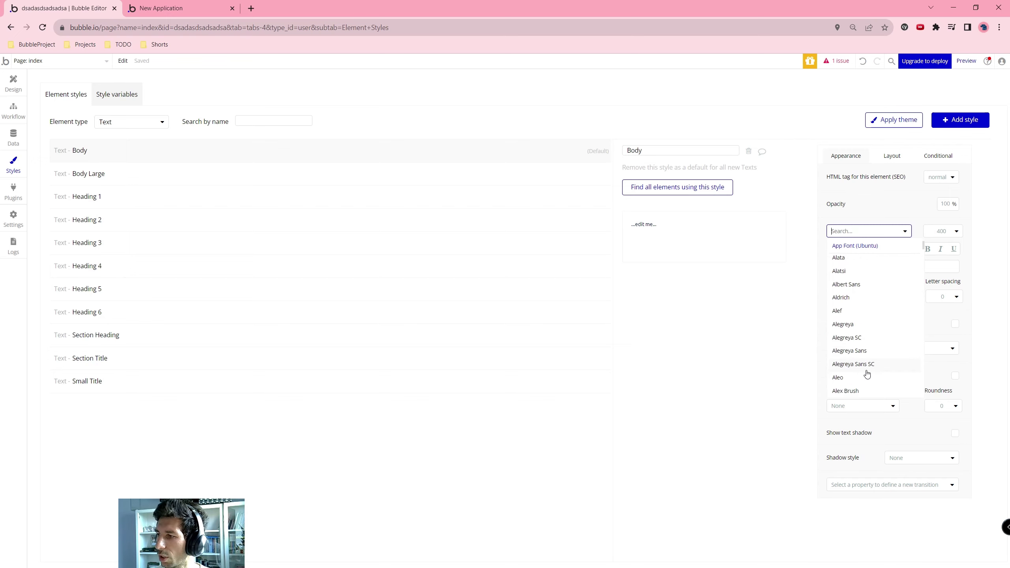
pyautogui.scroll(3, 859, 263)
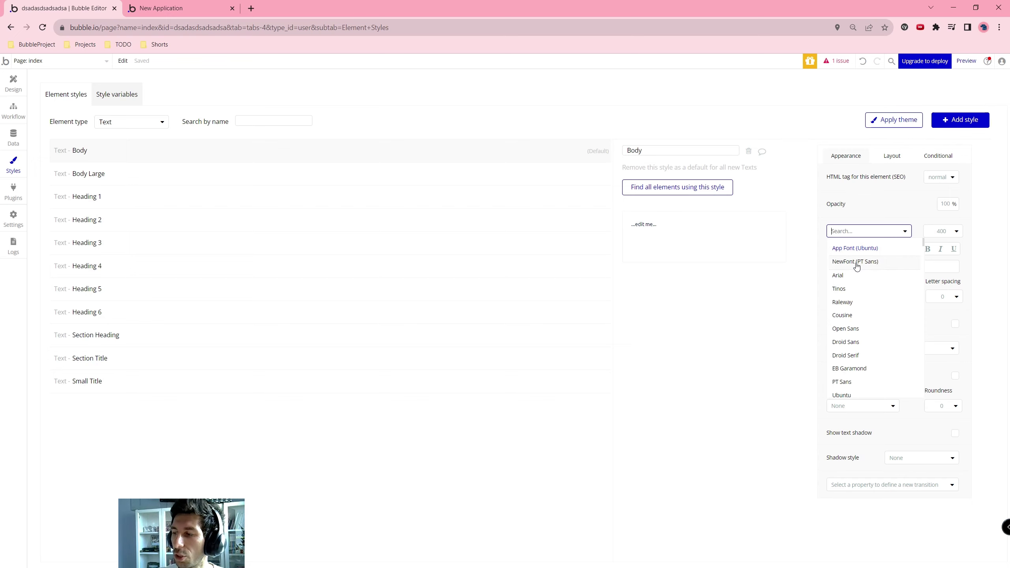
pyautogui.scroll(-10, 861, 334)
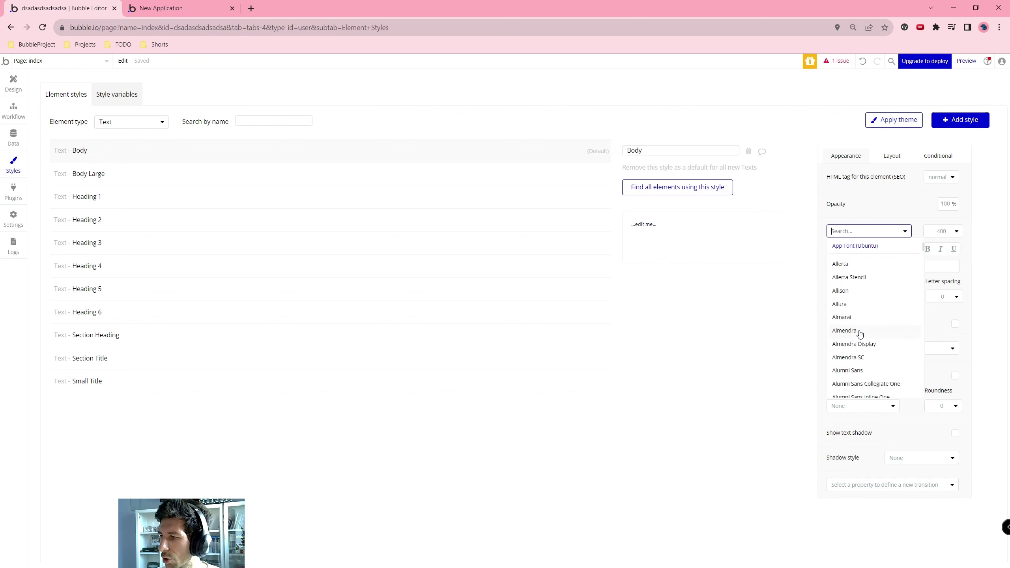
pyautogui.scroll(-5, 857, 351)
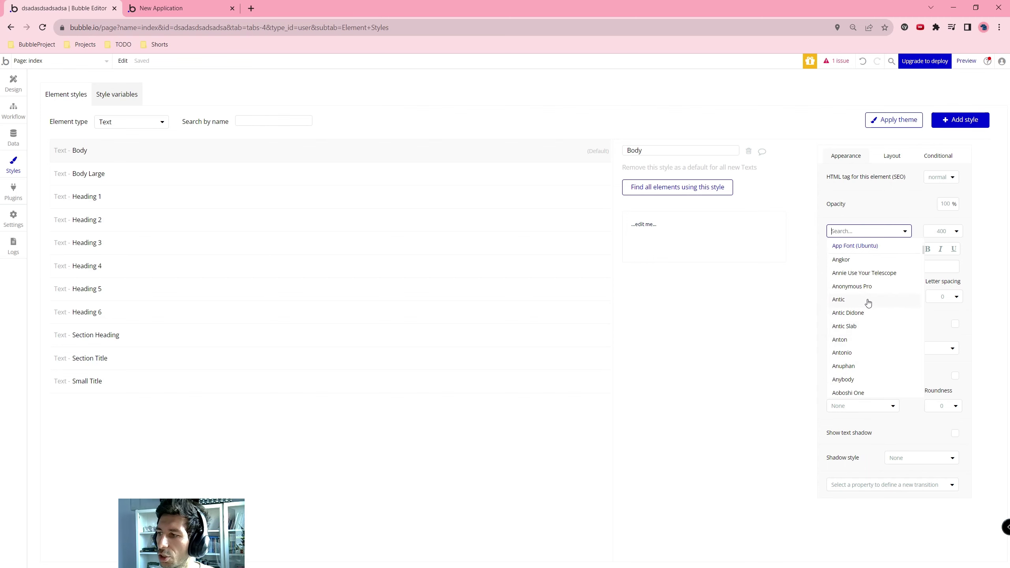
pyautogui.click(871, 194)
# Set the font color of the Body text style to the custom color #516299.
pyautogui.click(105, 96)
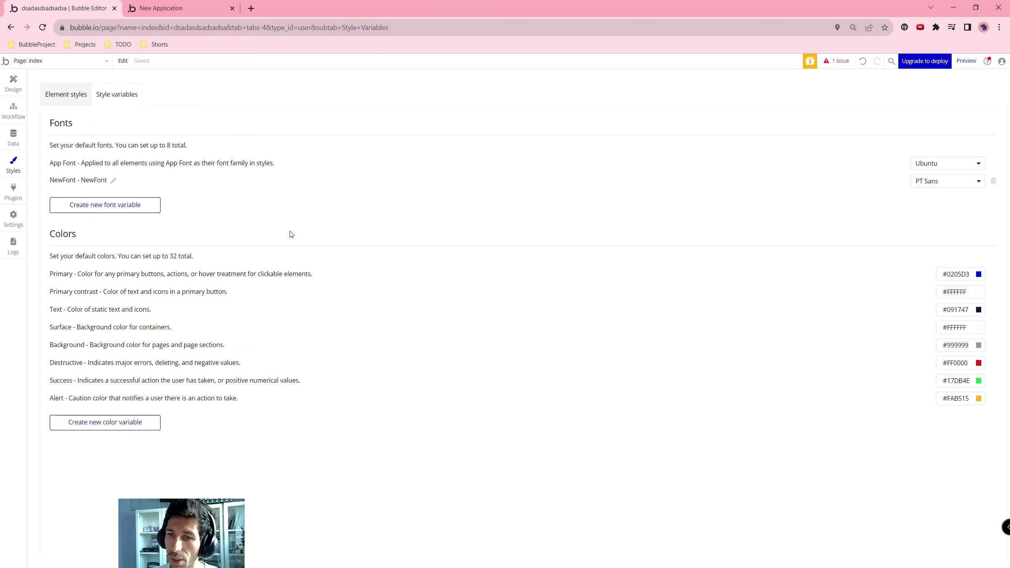
pyautogui.click(56, 96)
pyautogui.click(877, 266)
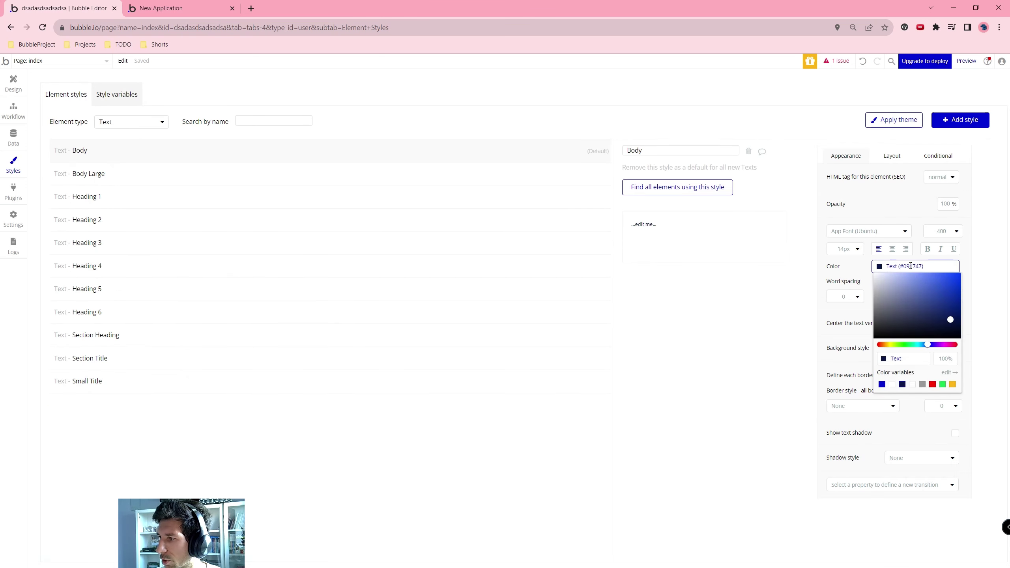
pyautogui.moveTo(869, 298); pyautogui.dragTo(915, 300)
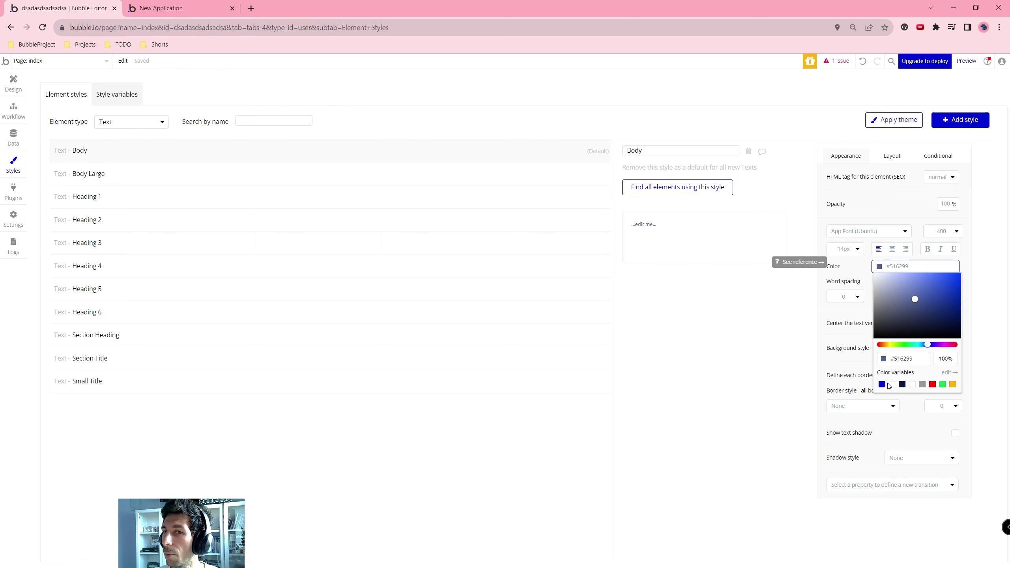
# Go from the Body style's color picker to the color variables and inspect the Destructive color.
pyautogui.click(949, 373)
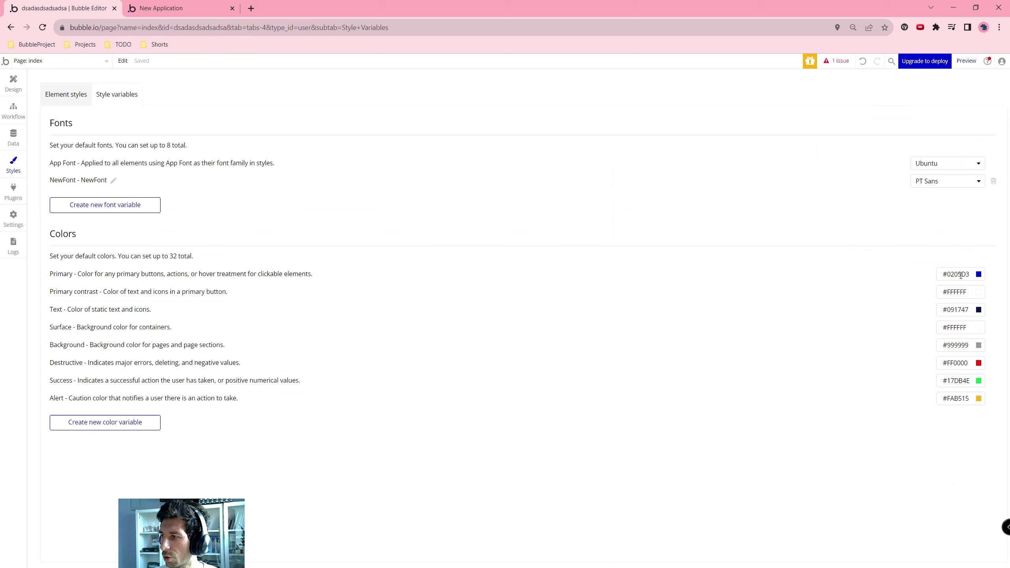
pyautogui.click(967, 363)
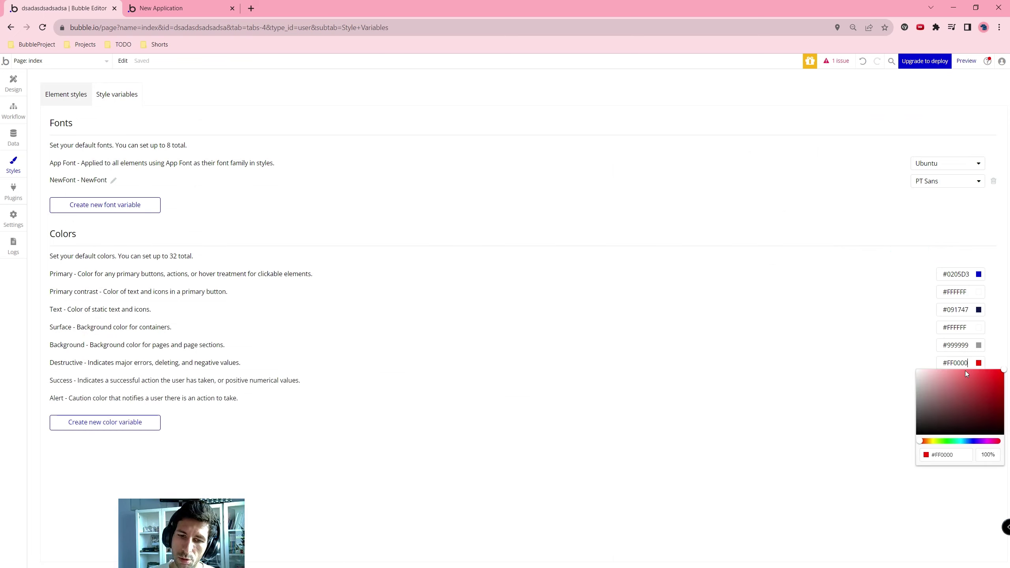
pyautogui.click(675, 386)
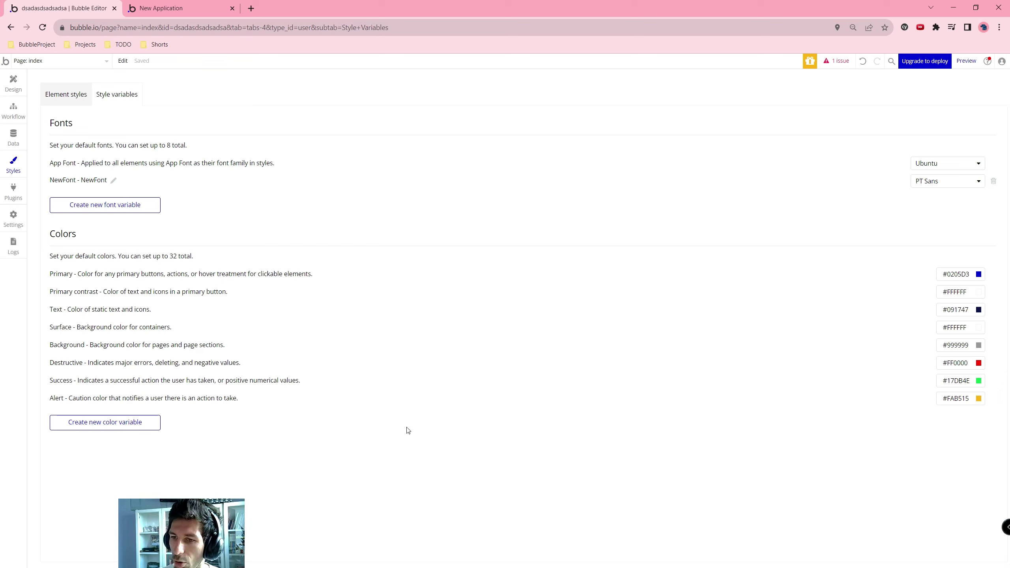
# Create a color variable named NewColor with the description NewColor.
pyautogui.click(151, 421)
pyautogui.click(531, 123)
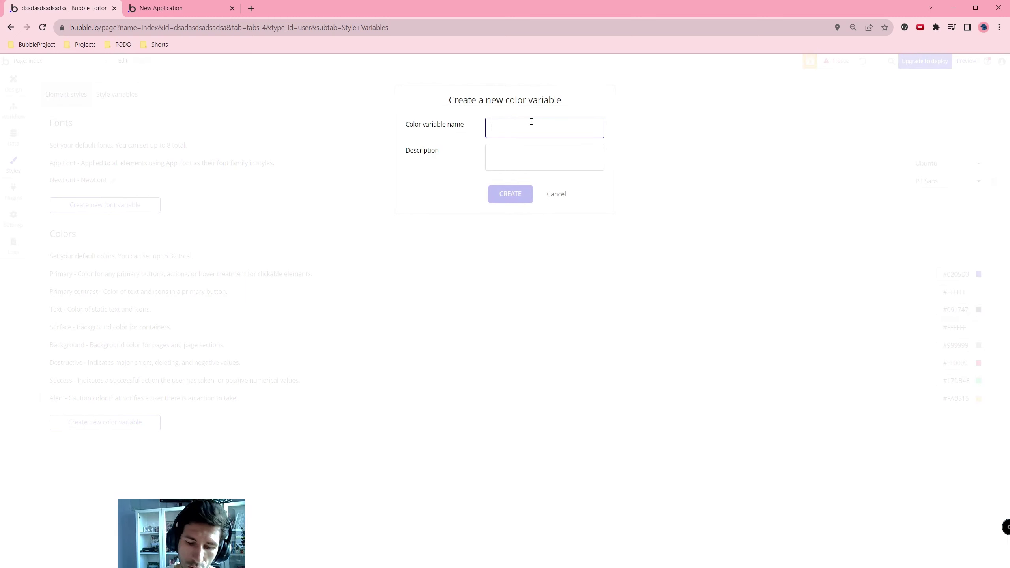
pyautogui.write('NewColor')
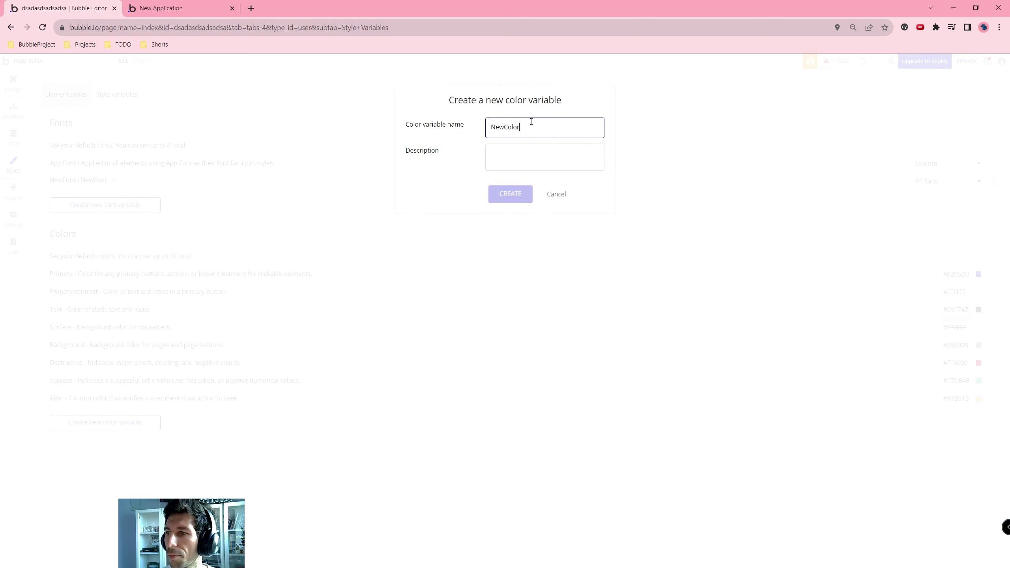
pyautogui.click(559, 152)
pyautogui.write('NewColor')
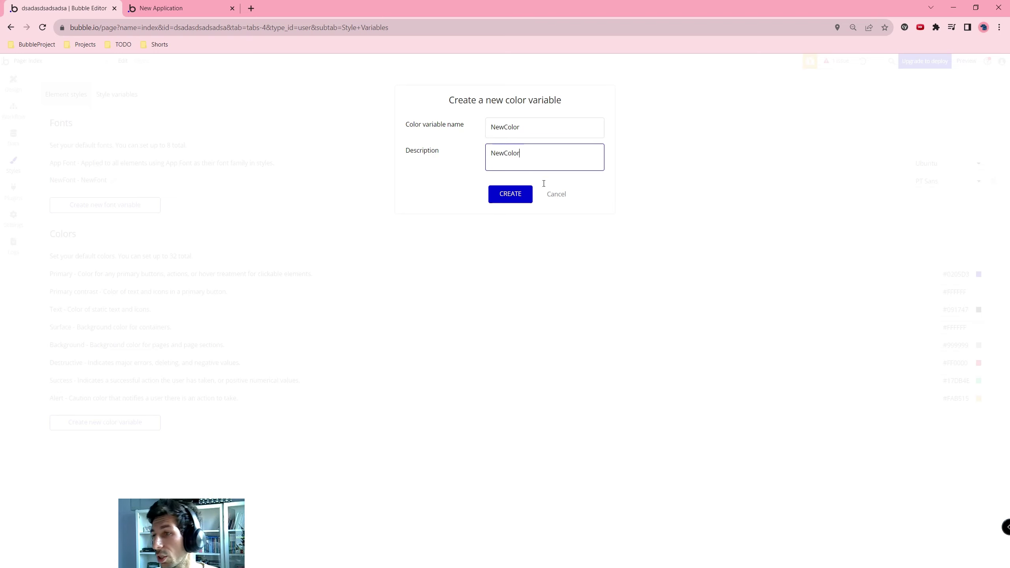
pyautogui.click(510, 194)
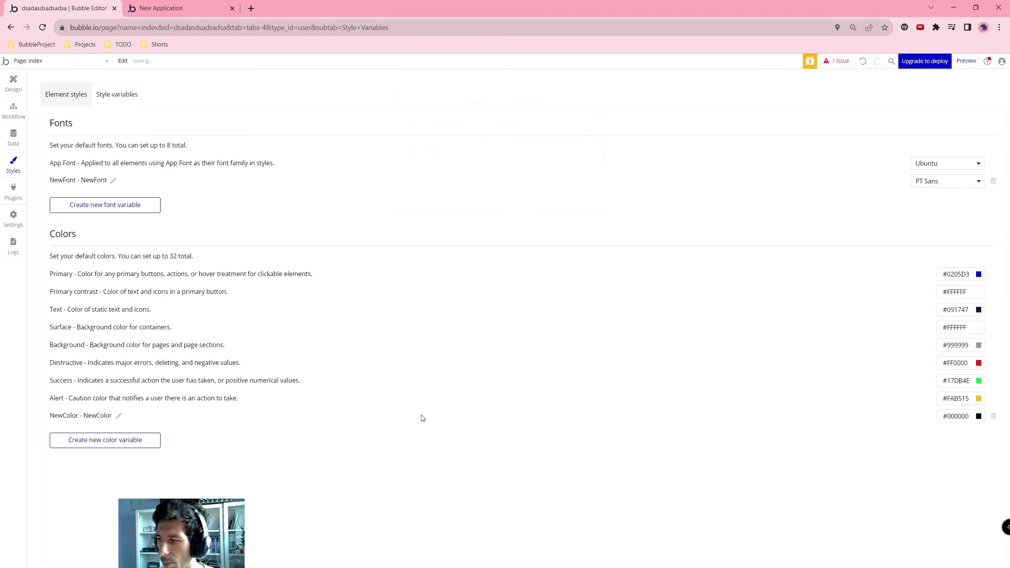
# Set the NewColor variable to #DD5858.
pyautogui.click(942, 417)
pyautogui.click(969, 429)
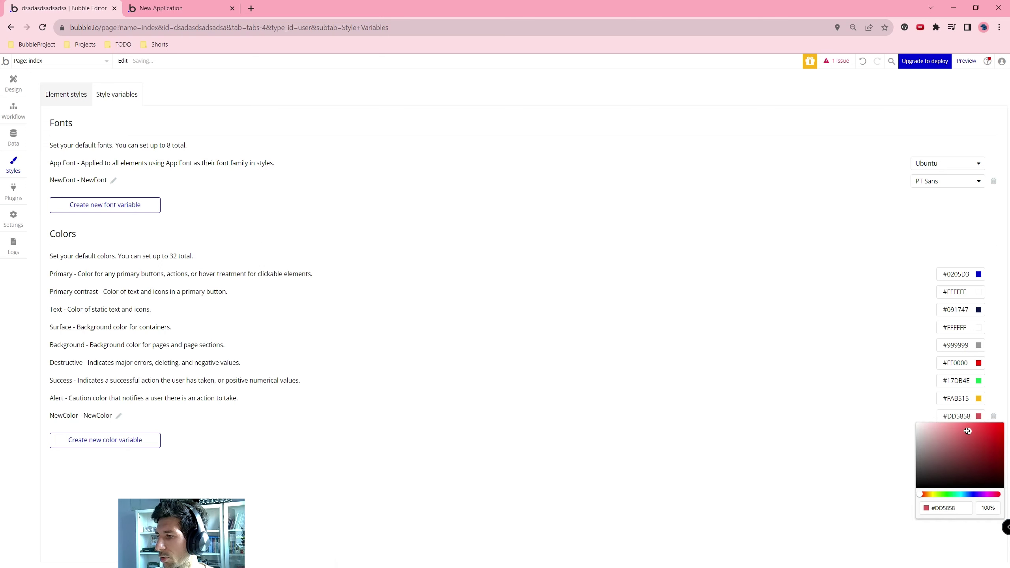
pyautogui.click(924, 410)
# Return to the element styles and set the Body text style's font color to the custom color #4B62AE.
pyautogui.click(86, 94)
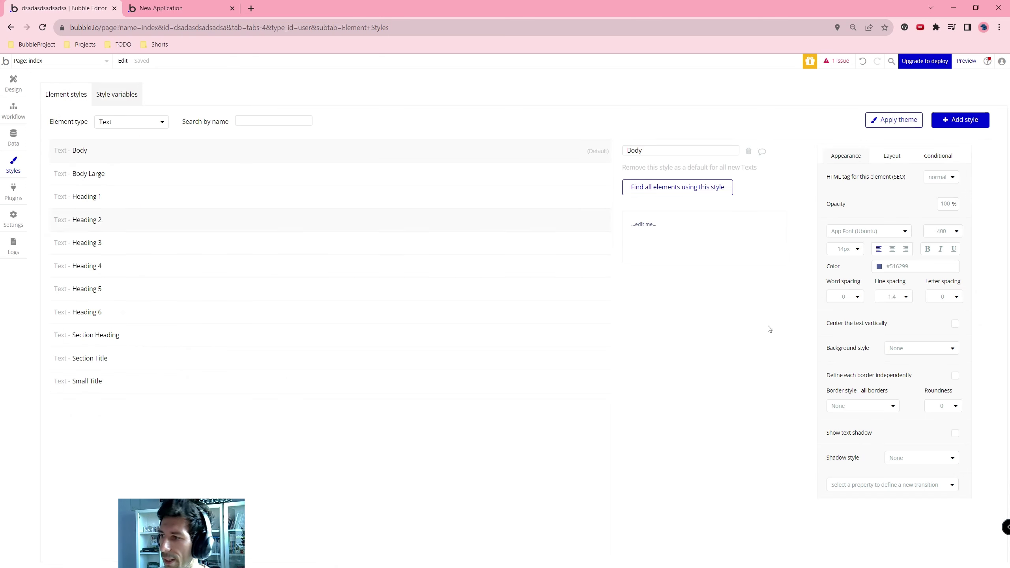
pyautogui.click(911, 267)
pyautogui.click(913, 296)
pyautogui.click(923, 294)
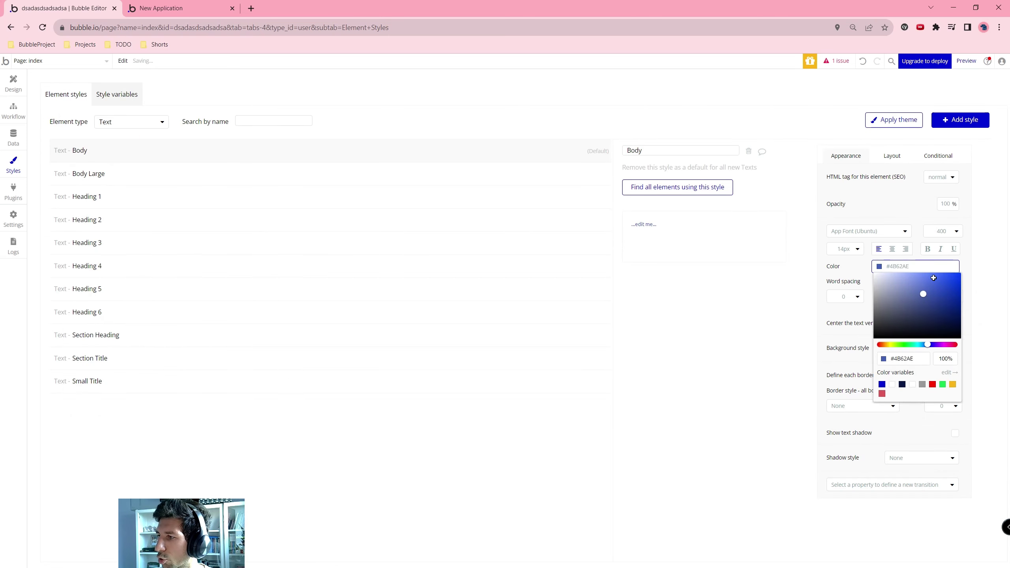
pyautogui.moveTo(911, 267); pyautogui.dragTo(880, 267)
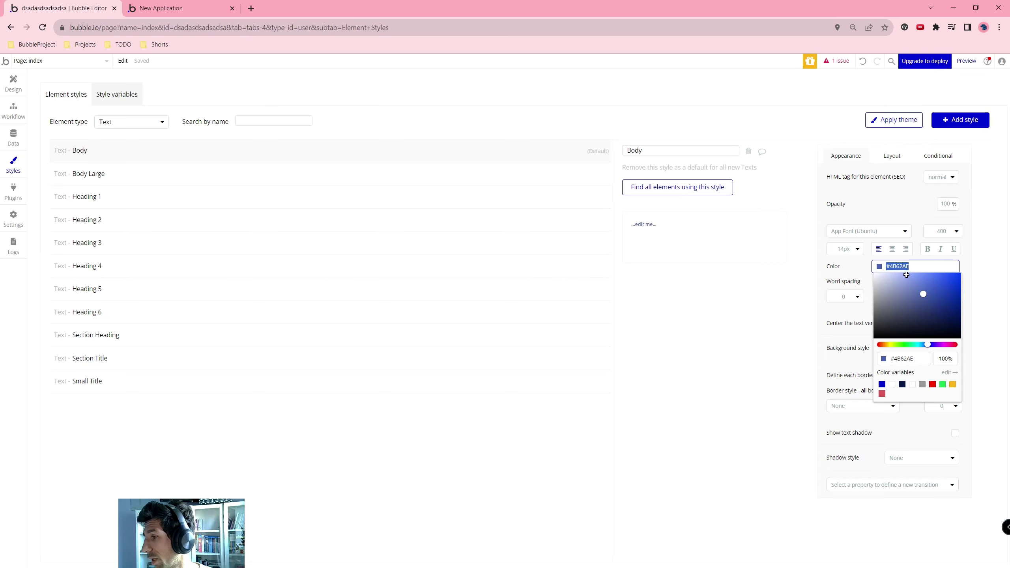
pyautogui.click(974, 271)
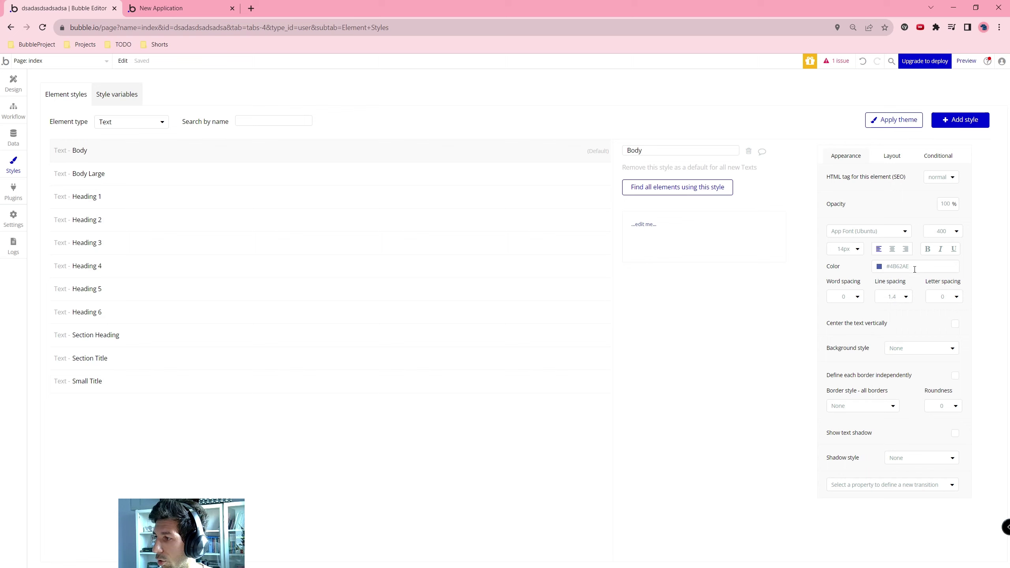
# Assign the NewColor variable as the Body text style's font color and check the variable reference in its color setting.
pyautogui.click(895, 271)
pyautogui.click(882, 393)
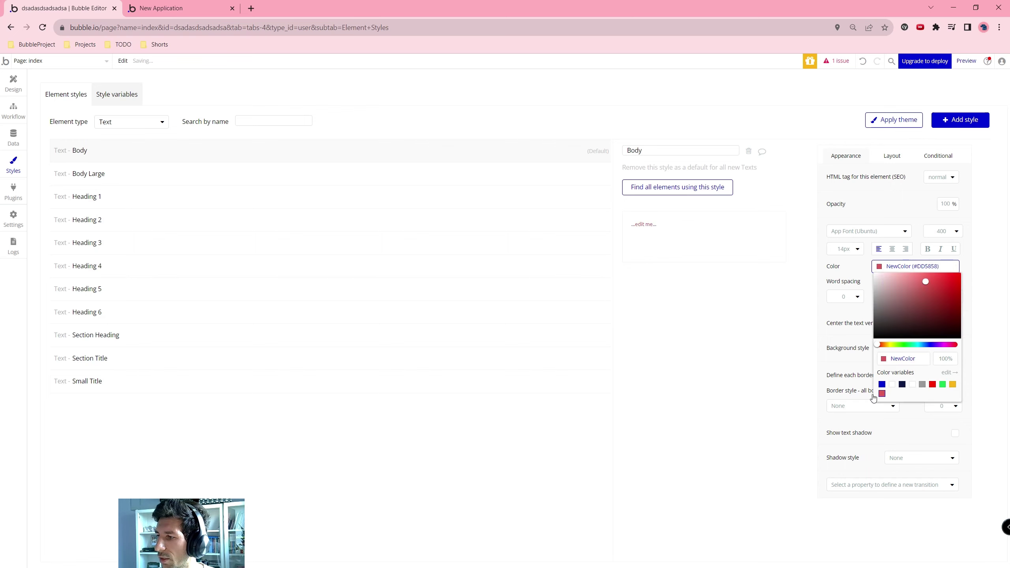
pyautogui.click(976, 271)
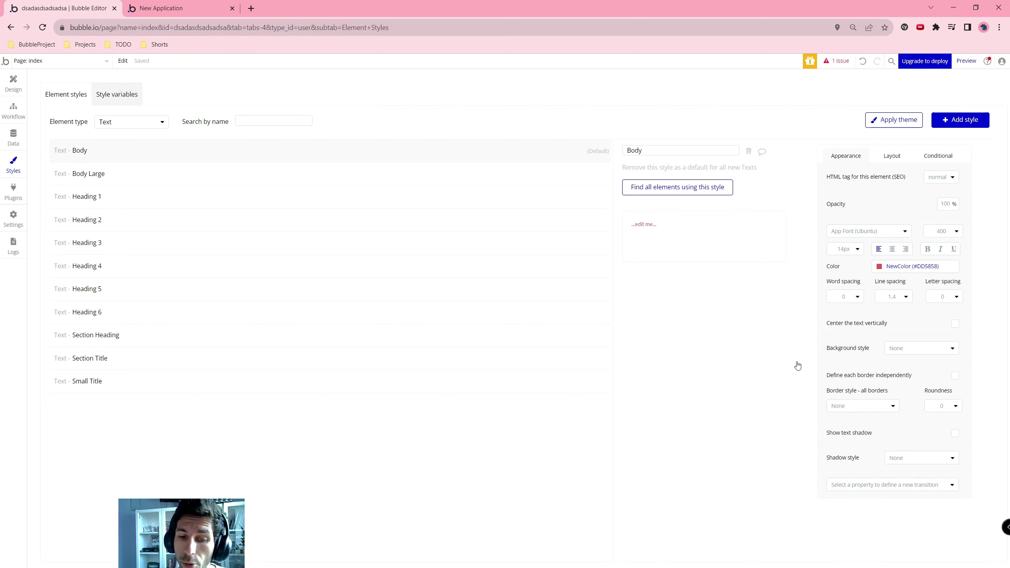
pyautogui.click(883, 267)
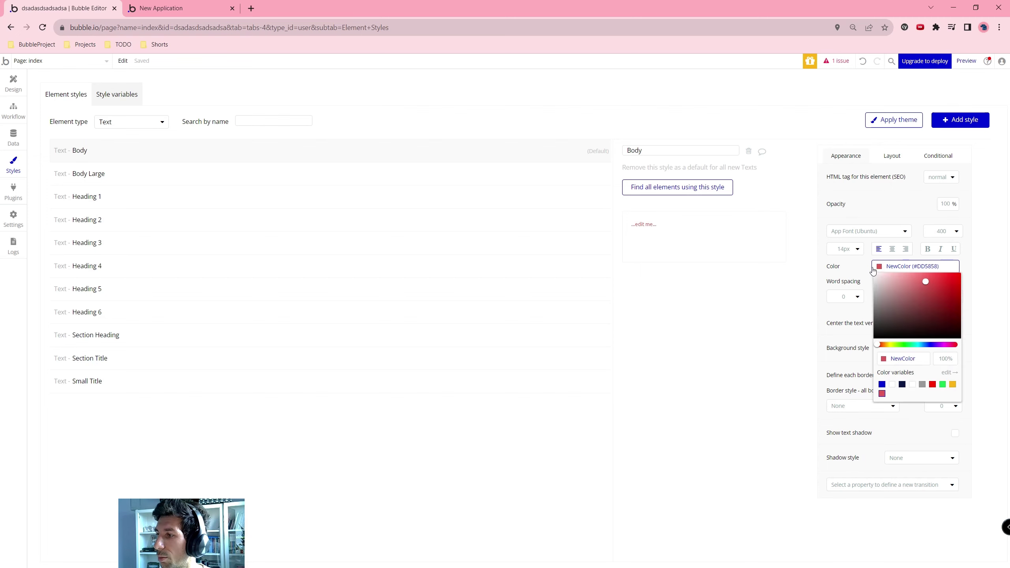
pyautogui.moveTo(912, 266); pyautogui.dragTo(925, 267)
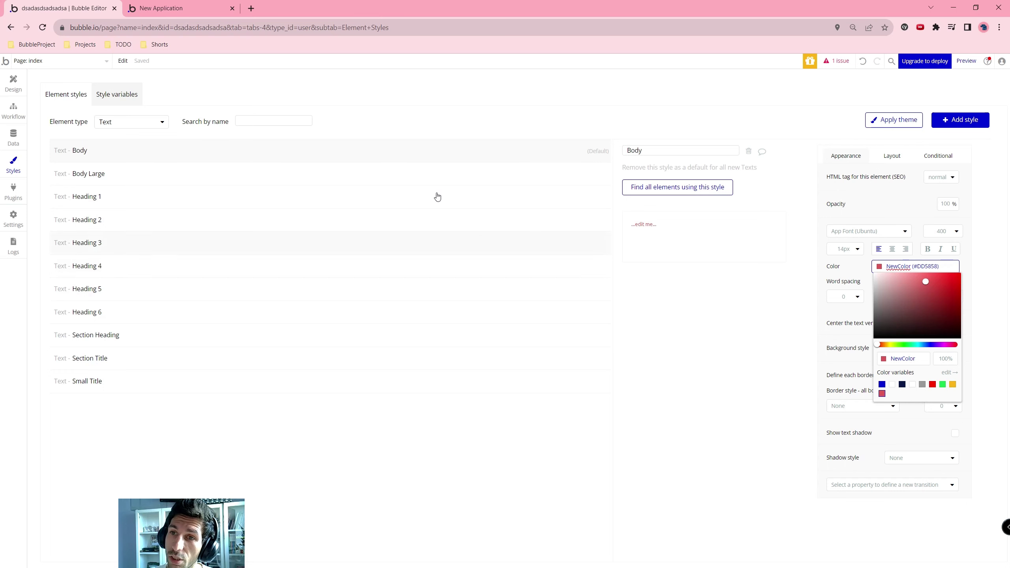
# Go to the style variables and change the NewColor variable to #E69D9D.
pyautogui.click(115, 92)
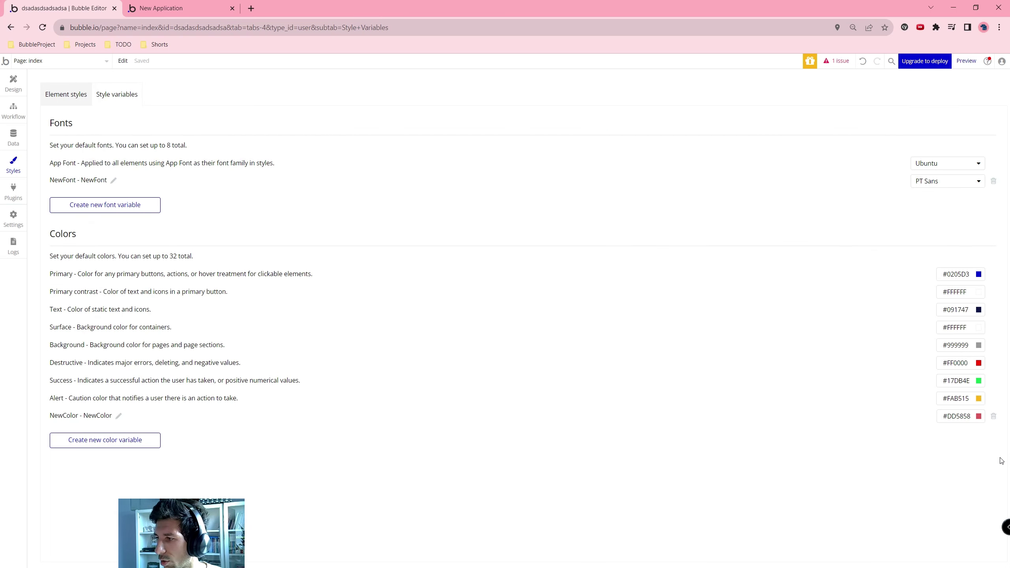
pyautogui.click(978, 416)
pyautogui.moveTo(969, 431); pyautogui.dragTo(944, 430)
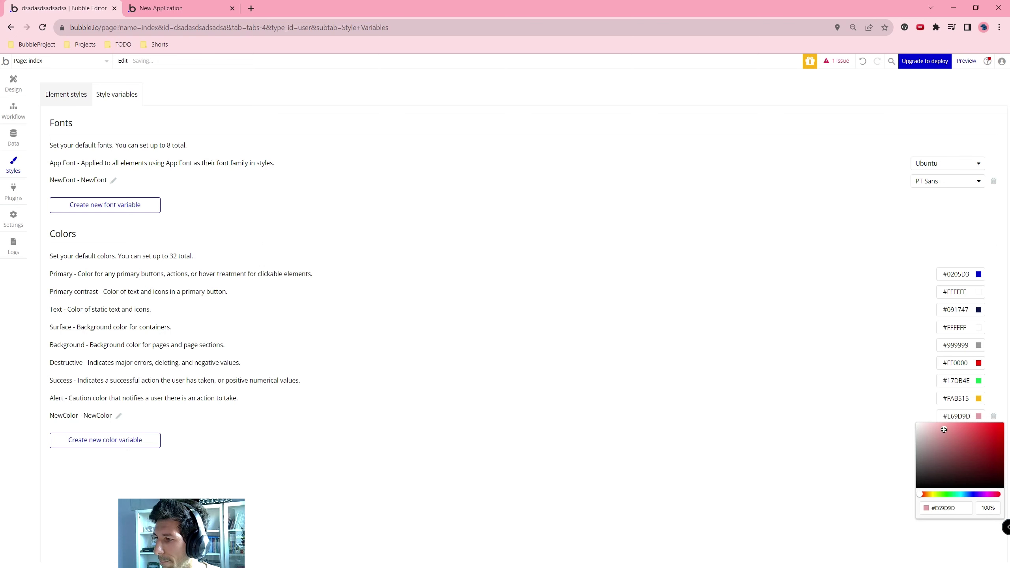
pyautogui.click(883, 327)
# Switch to the app's preview page and refresh it to check the updated text color.
pyautogui.click(216, 6)
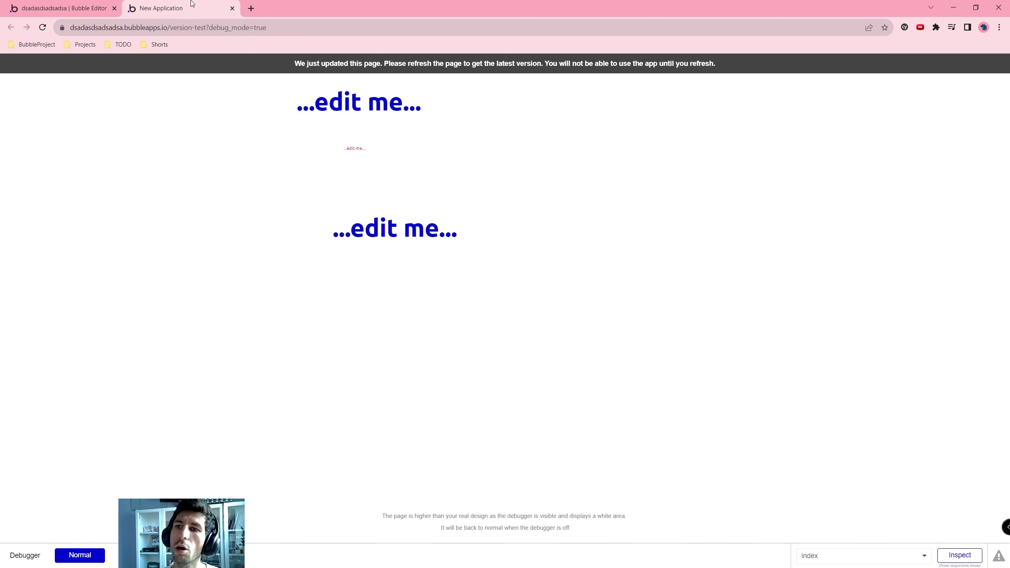
pyautogui.click(270, 65)
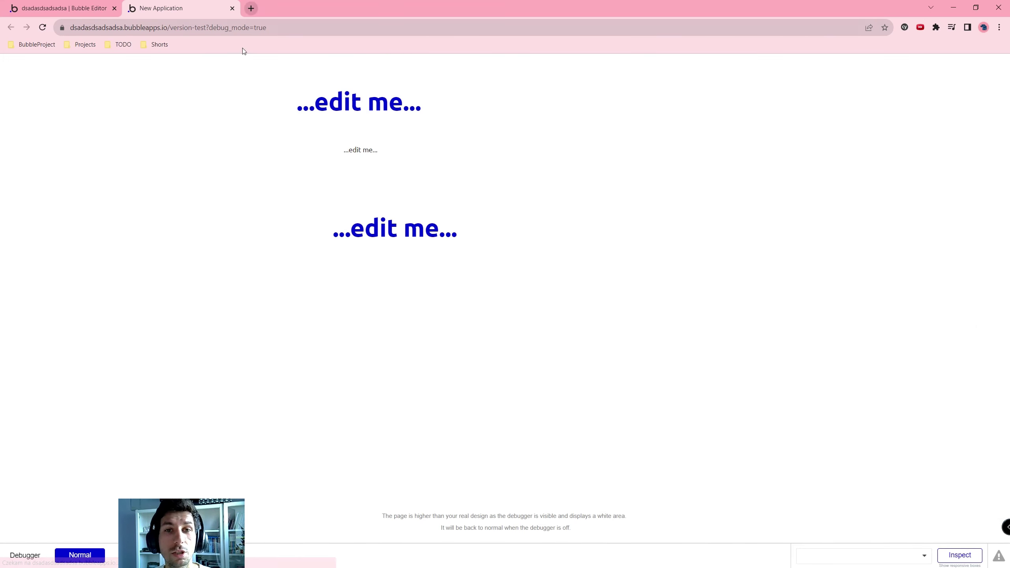